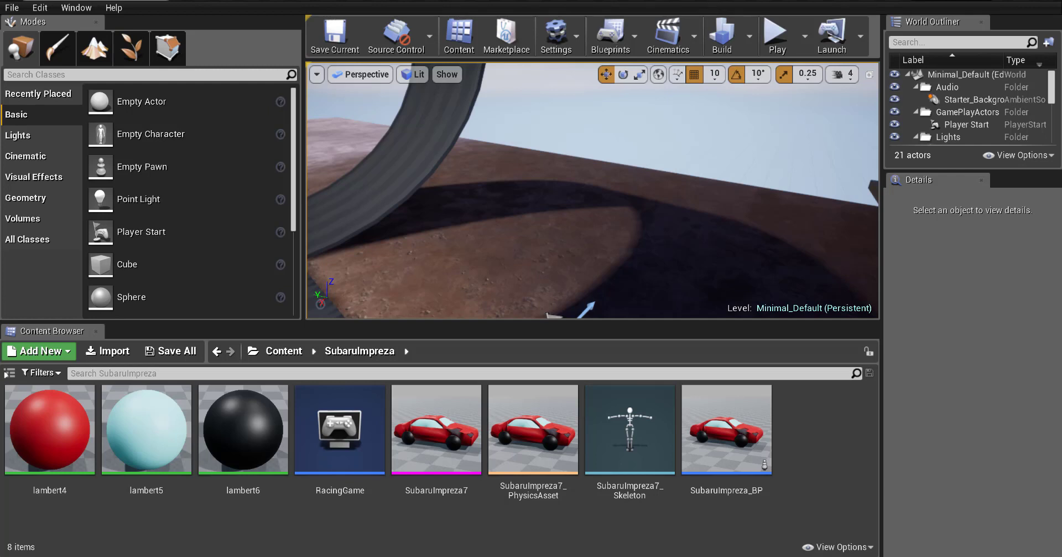
# Play-test the level by driving the car forward while steering left, and end the play session.
pyautogui.click(778, 34)
pyautogui.click(778, 35)
pyautogui.click(610, 311)
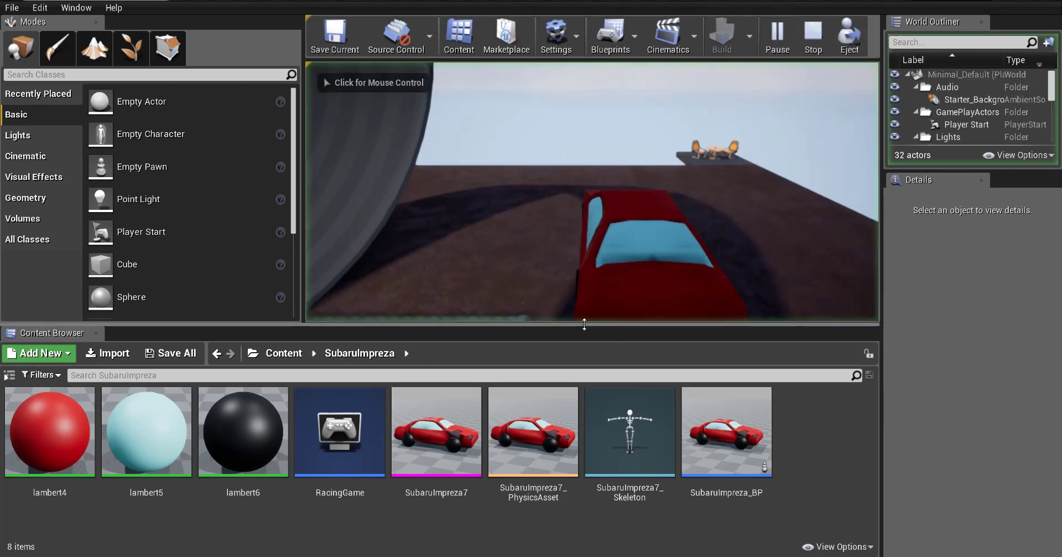
pyautogui.press('w')
pyautogui.press('a')
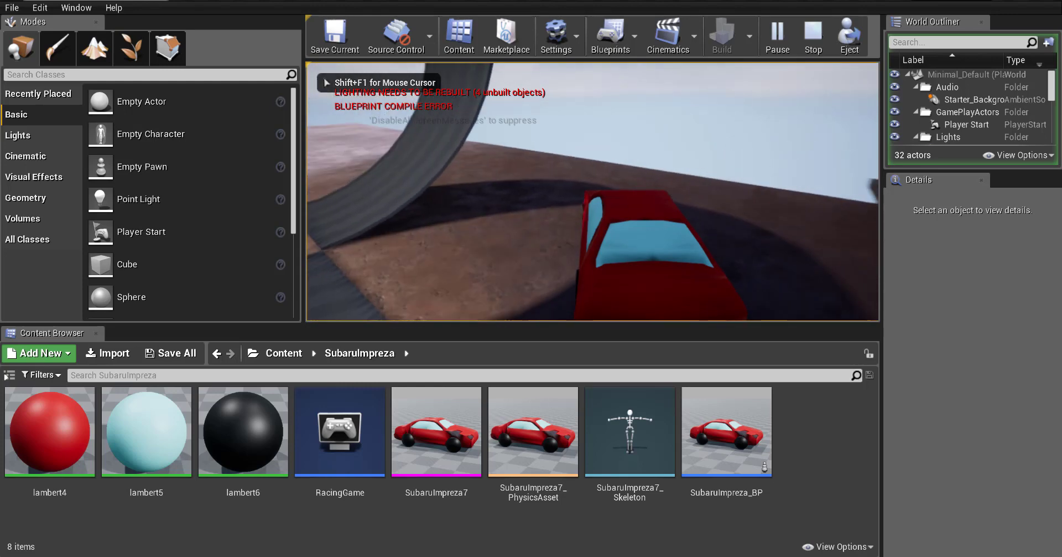
pyautogui.press('w')
pyautogui.press('a')
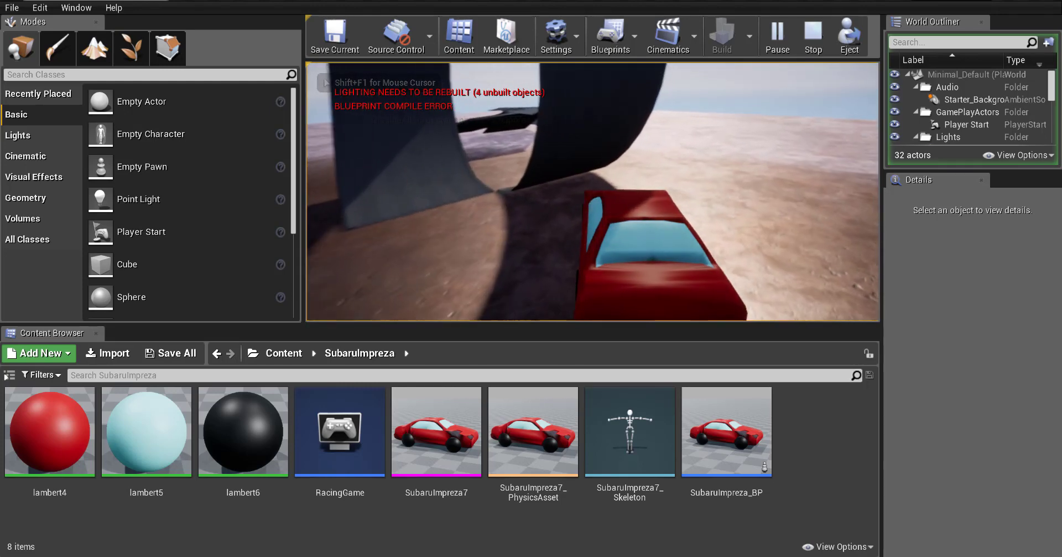
pyautogui.press('w')
pyautogui.press('a')
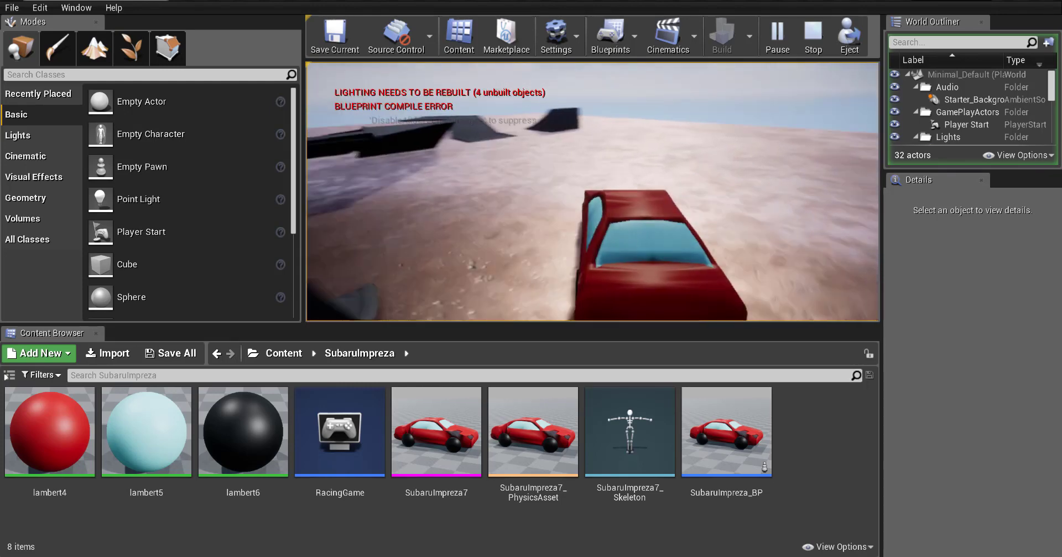
pyautogui.press('Escape')
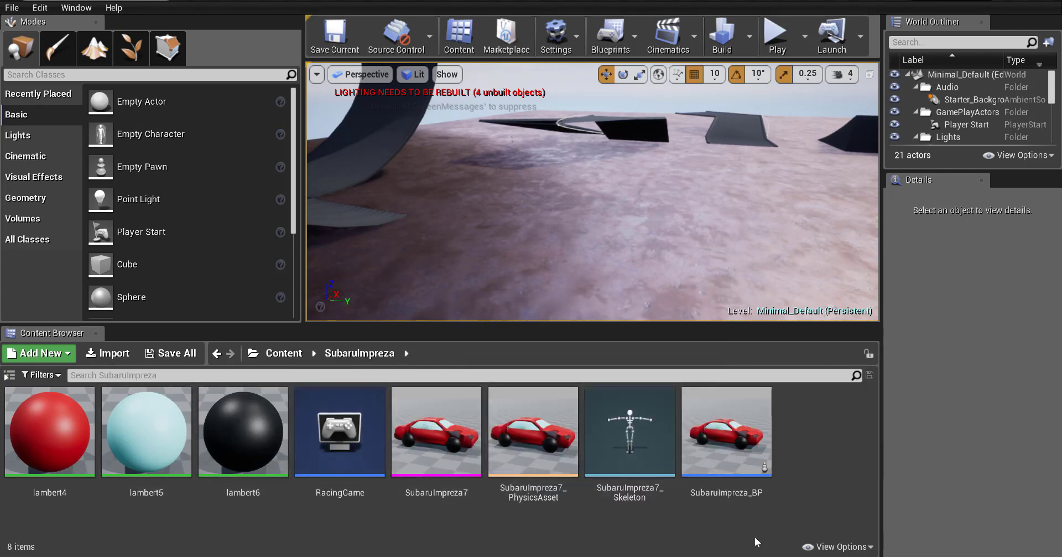
# Create a Blueprint class with VehicleWheel as its parent in the SubaruImpreza folder and name it FrontTires_BP.
pyautogui.rightClick(388, 515)
pyautogui.moveTo(391, 512)
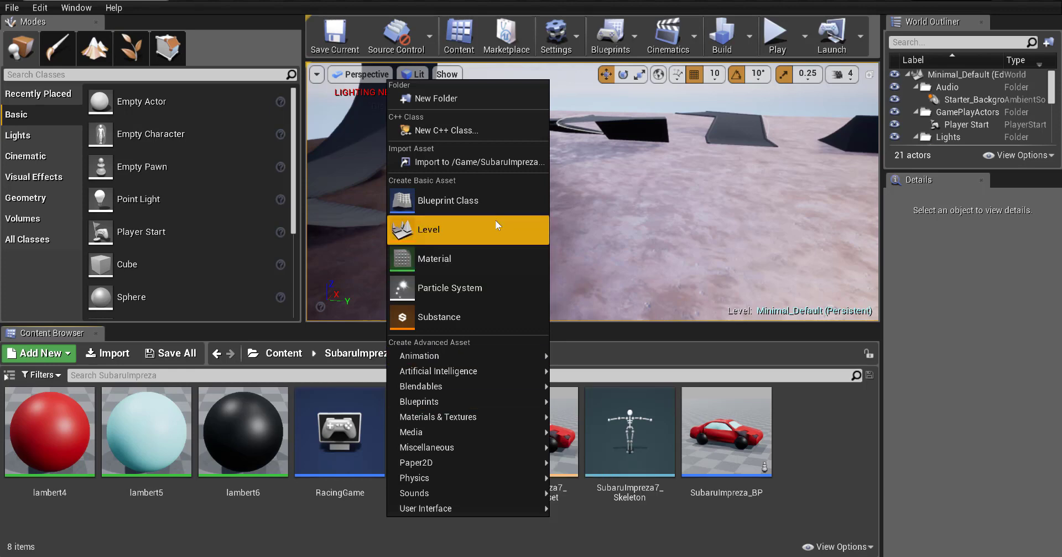
pyautogui.click(441, 202)
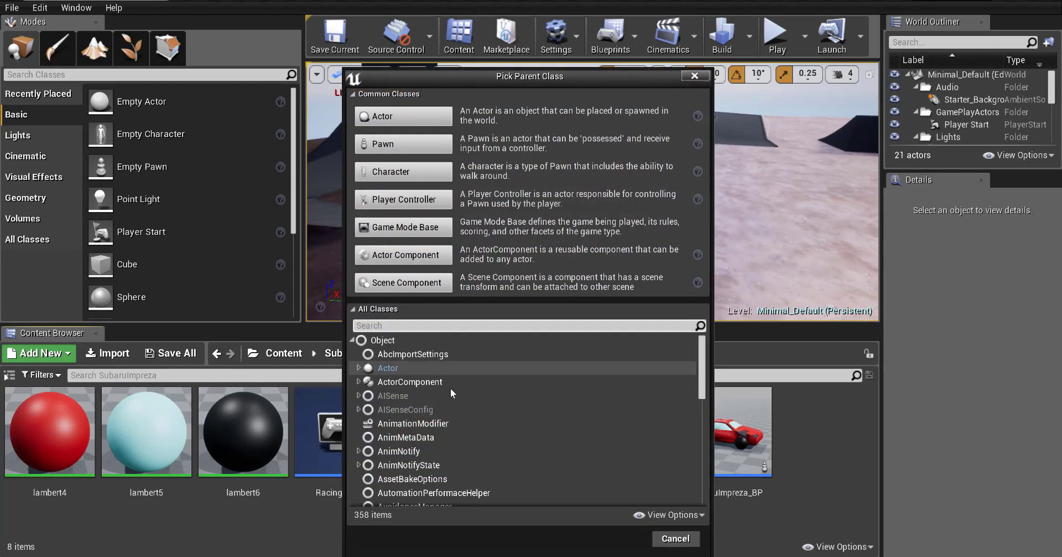
pyautogui.click(392, 326)
pyautogui.write('wheel')
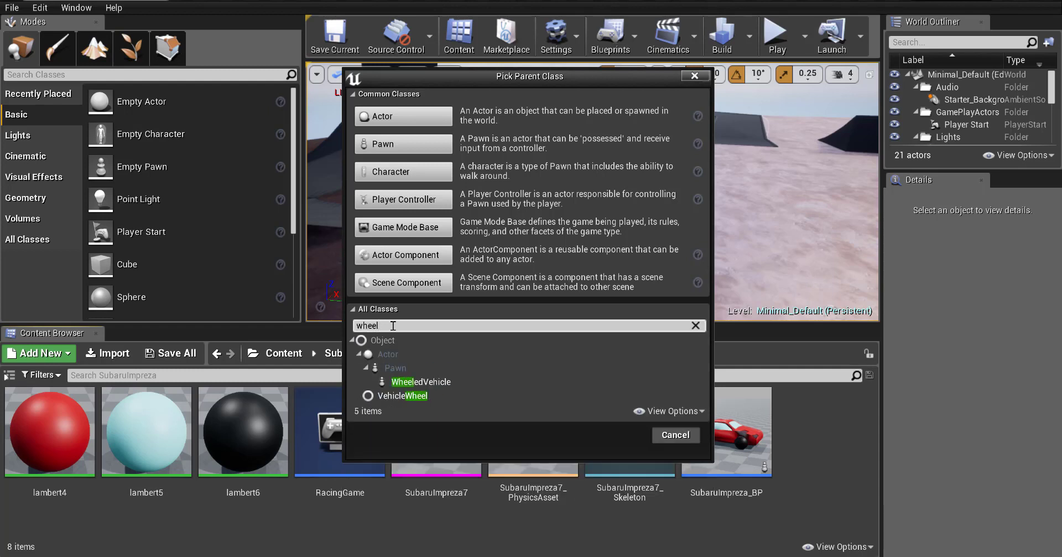
pyautogui.click(418, 395)
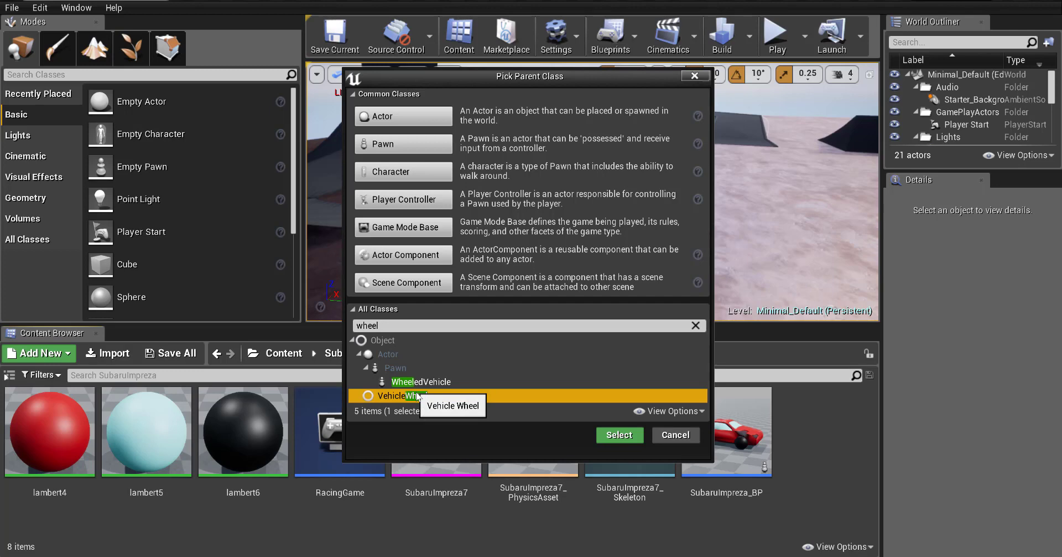
pyautogui.click(611, 436)
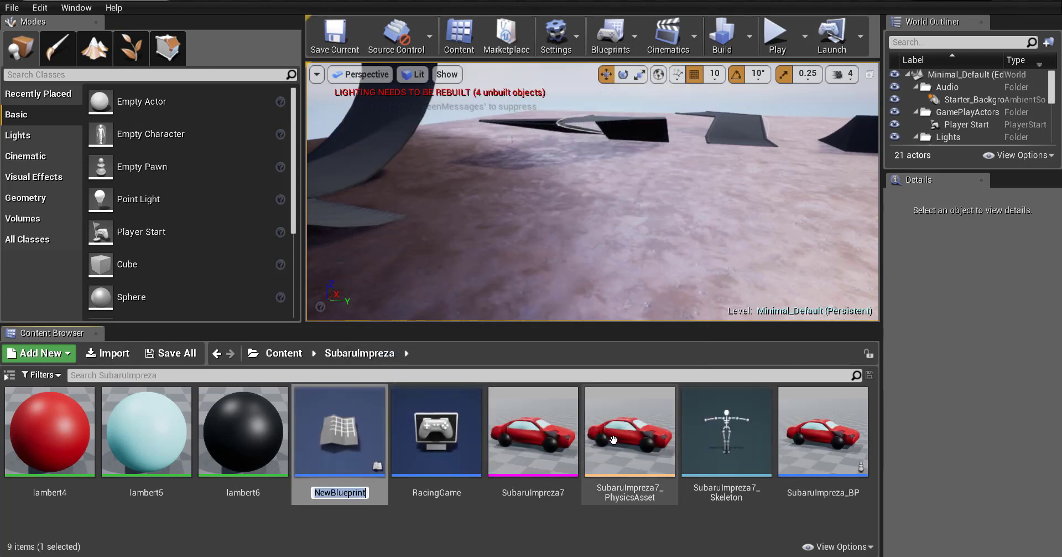
pyautogui.write('FrontTires_BP')
pyautogui.press('Return')
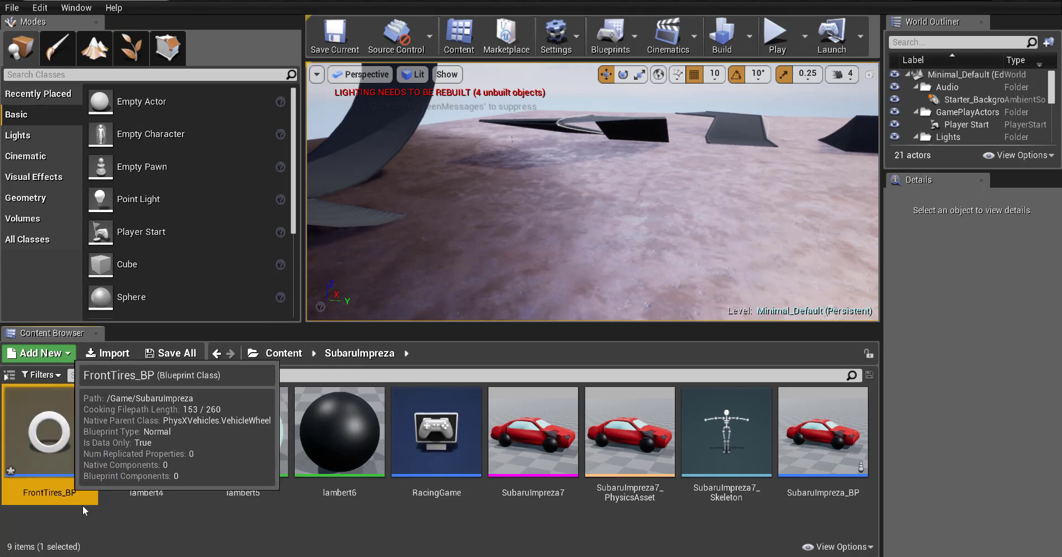
# Paste a copy of the FrontTires_BP asset into the SubaruImpreza folder.
pyautogui.click(155, 515)
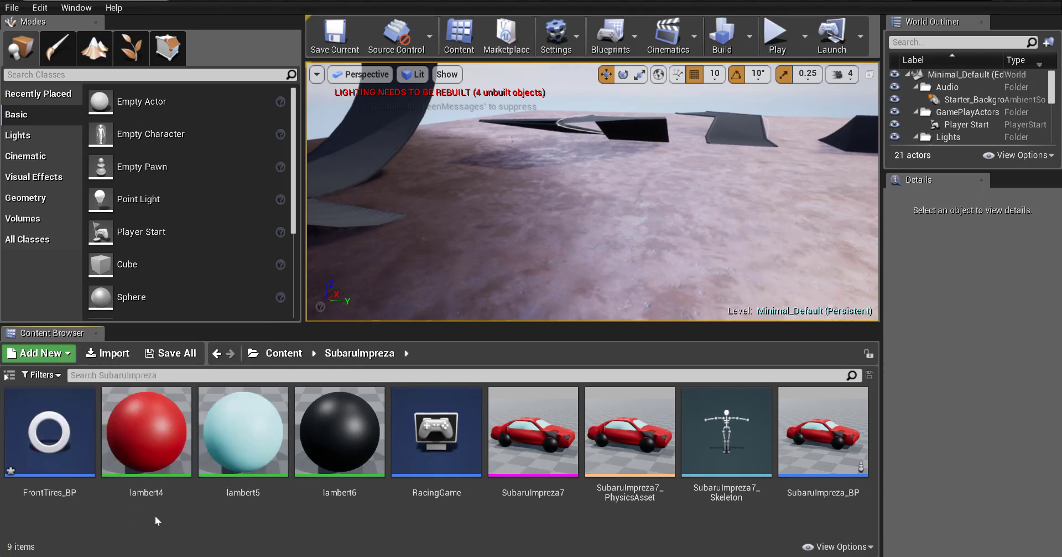
pyautogui.hotkey('ctrl', 'v')
pyautogui.scroll(-2, 155, 515)
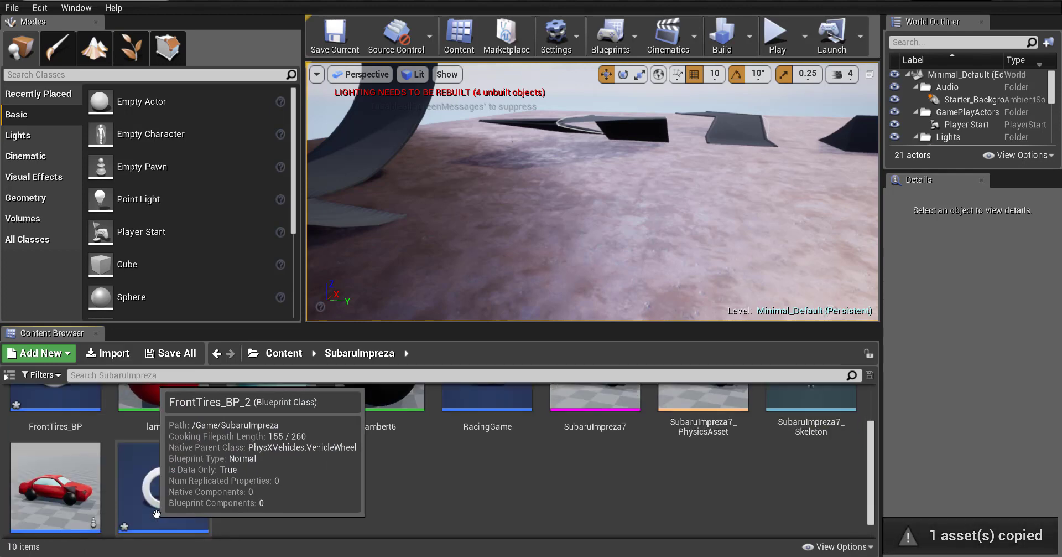
# Rename the copied tire blueprint as BackTires_BP.
pyautogui.rightClick(152, 468)
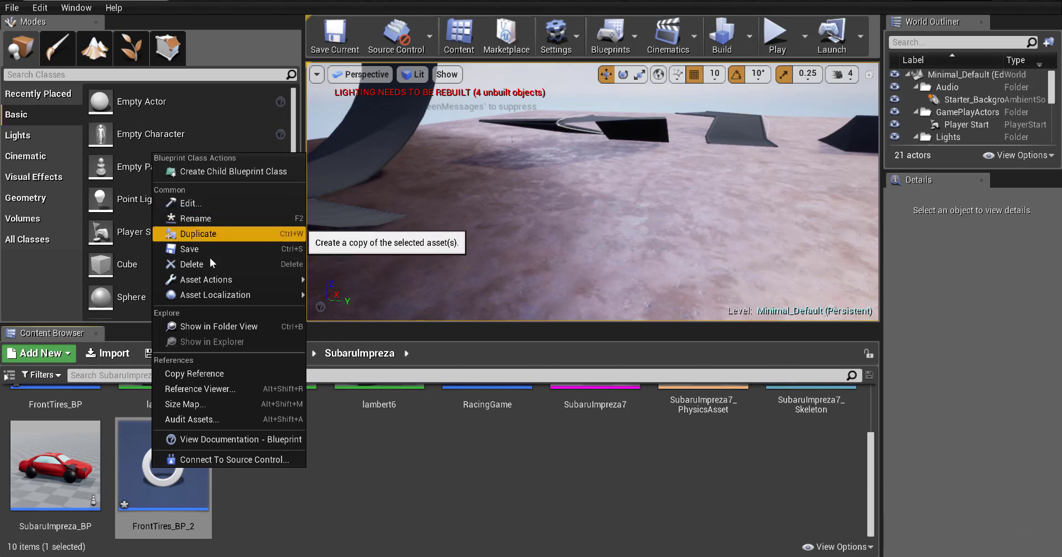
pyautogui.moveTo(220, 280)
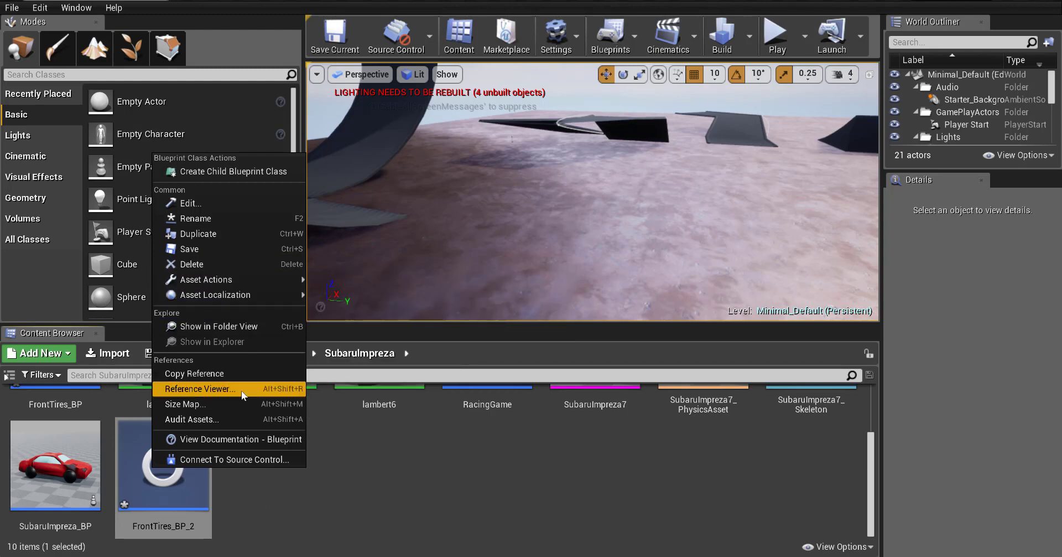
pyautogui.click(227, 218)
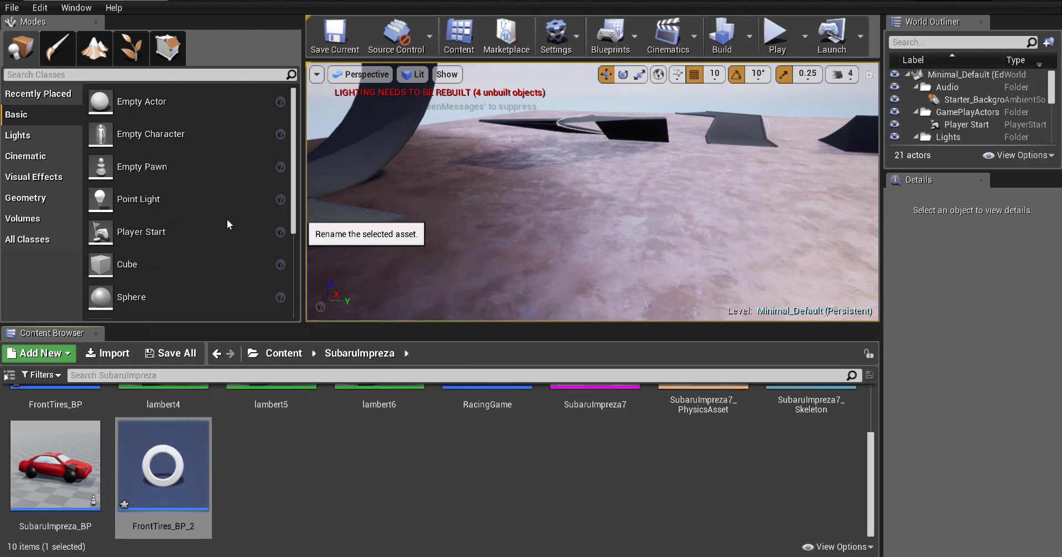
pyautogui.click(155, 526)
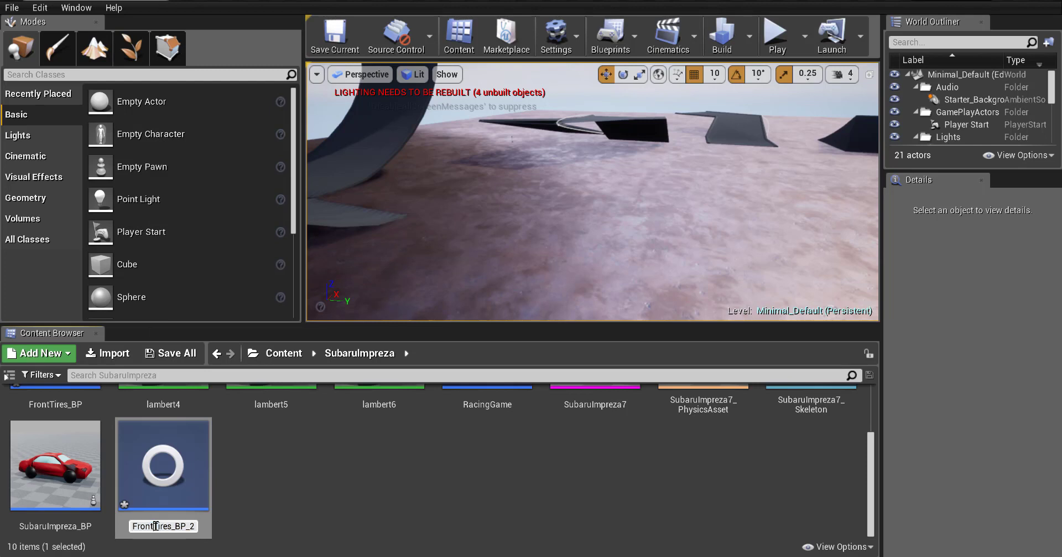
pyautogui.press('BackSpace')
pyautogui.press('BackSpace')
pyautogui.press('BackSpace')
pyautogui.press('BackSpace')
pyautogui.press('BackSpace')
pyautogui.write('Back')
pyautogui.press('BackSpace')
pyautogui.press('BackSpace')
pyautogui.press('BackSpace')
pyautogui.write('P')
pyautogui.press('Return')
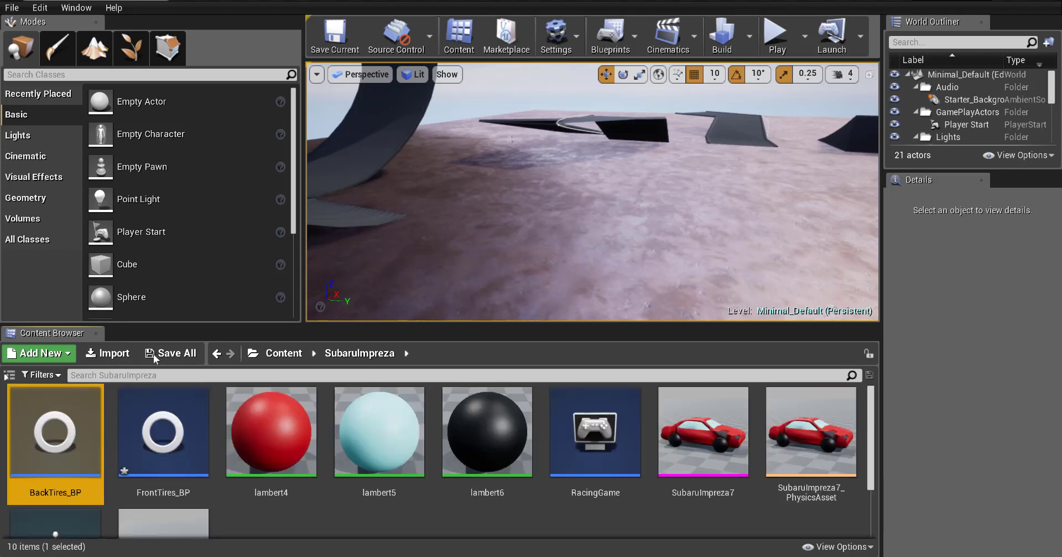
# Set the steer angle of BackTires_BP to 0, compile the blueprint and return to the level editor.
pyautogui.doubleClick(60, 441)
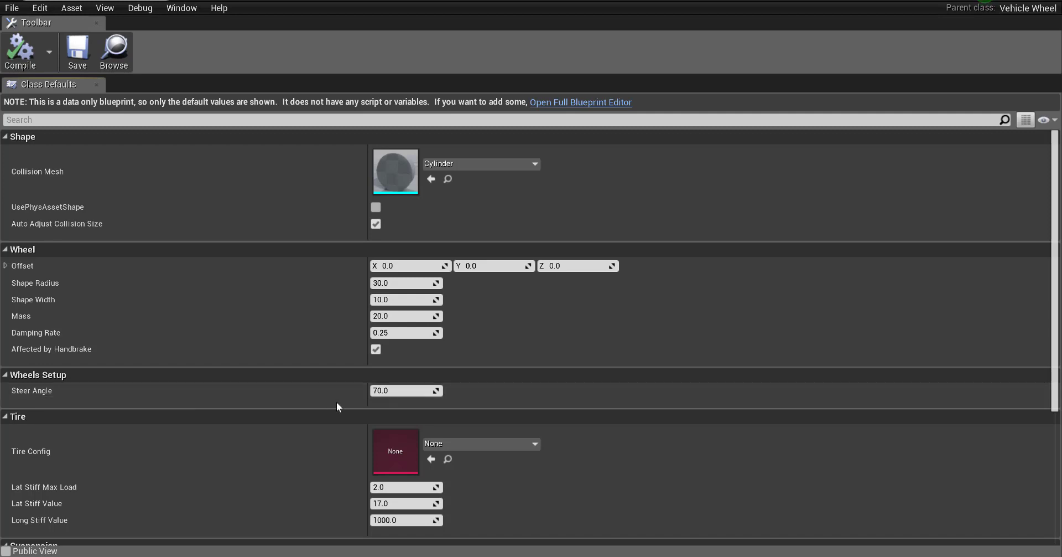
pyautogui.click(397, 390)
pyautogui.write('0')
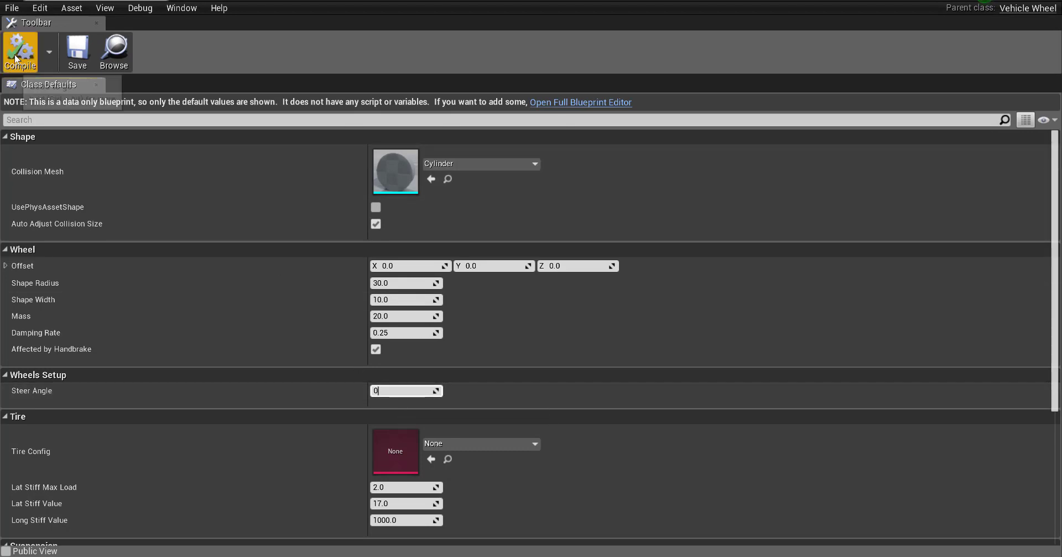
pyautogui.click(16, 64)
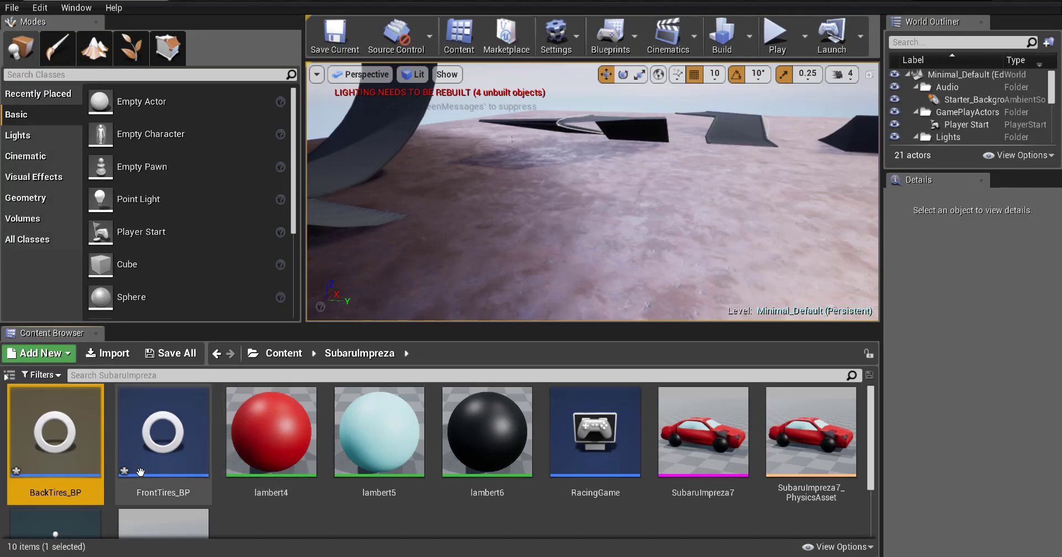
pyautogui.click(387, 527)
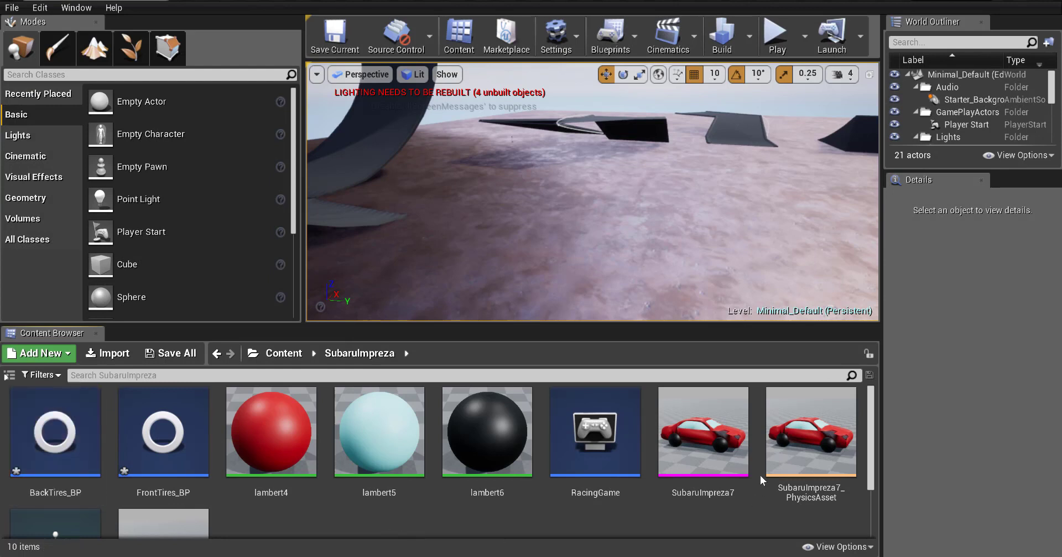
# Open the SubaruImpreza_BP blueprint and bring up the wheel setups of its VehicleMovement component in a widened details area.
pyautogui.doubleClick(719, 433)
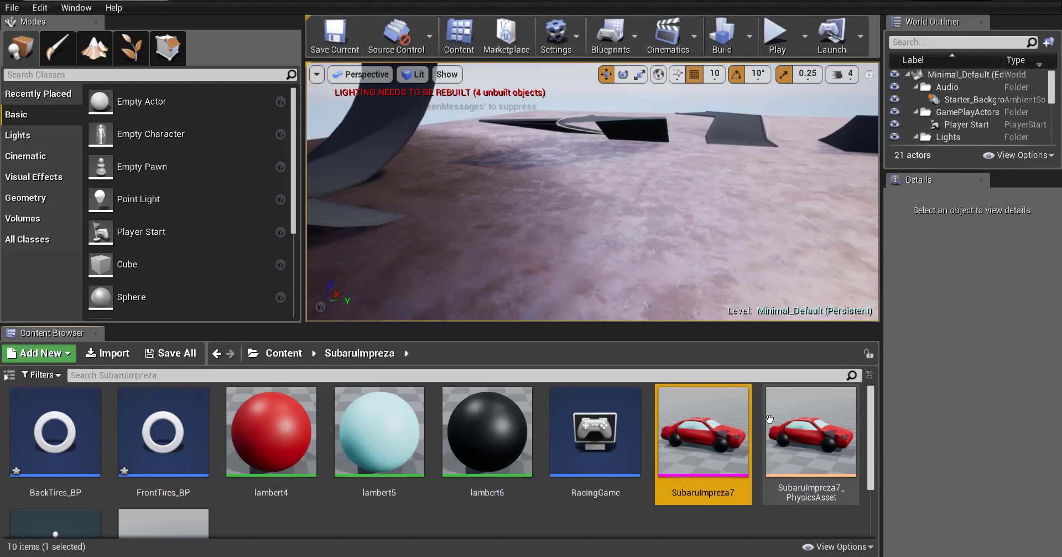
pyautogui.scroll(-3, 494, 481)
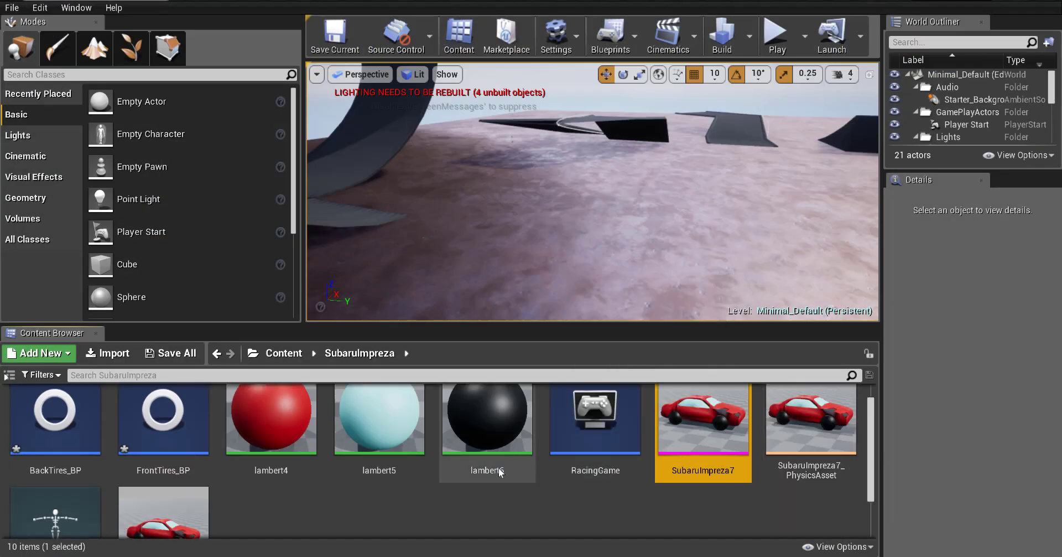
pyautogui.scroll(-2, 495, 480)
pyautogui.doubleClick(155, 467)
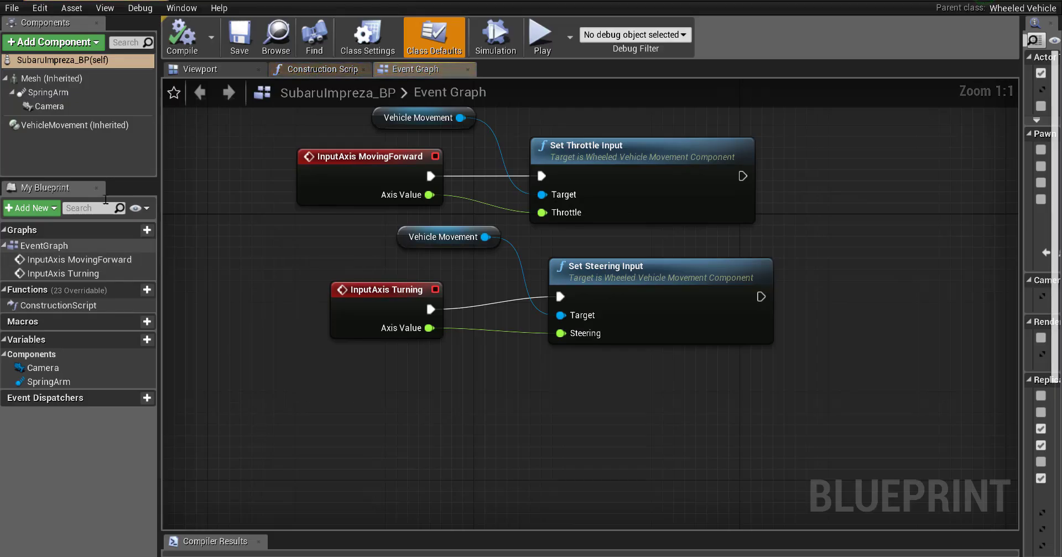
pyautogui.click(66, 125)
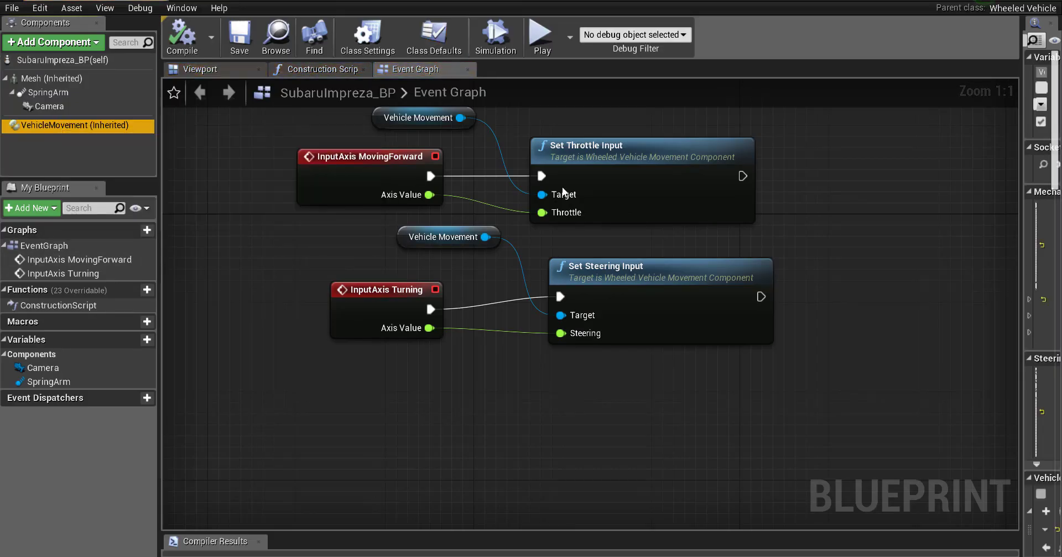
pyautogui.moveTo(1019, 232); pyautogui.dragTo(759, 231)
pyautogui.scroll(-2, 912, 348)
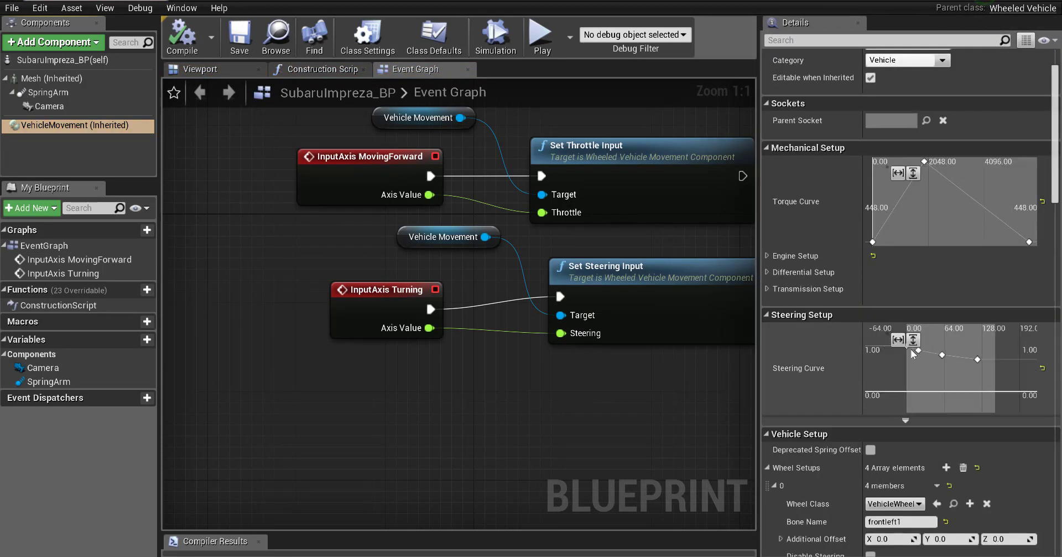
pyautogui.scroll(-10, 911, 348)
pyautogui.scroll(4, 910, 348)
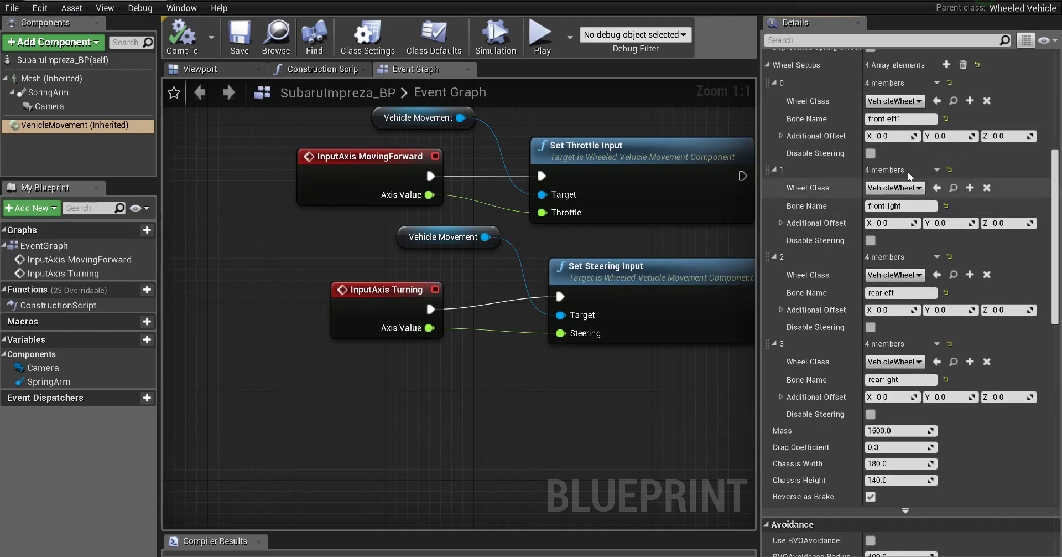
# Set the wheel class of the frontleft1 and frontright wheels to FrontTires_BP.
pyautogui.click(900, 101)
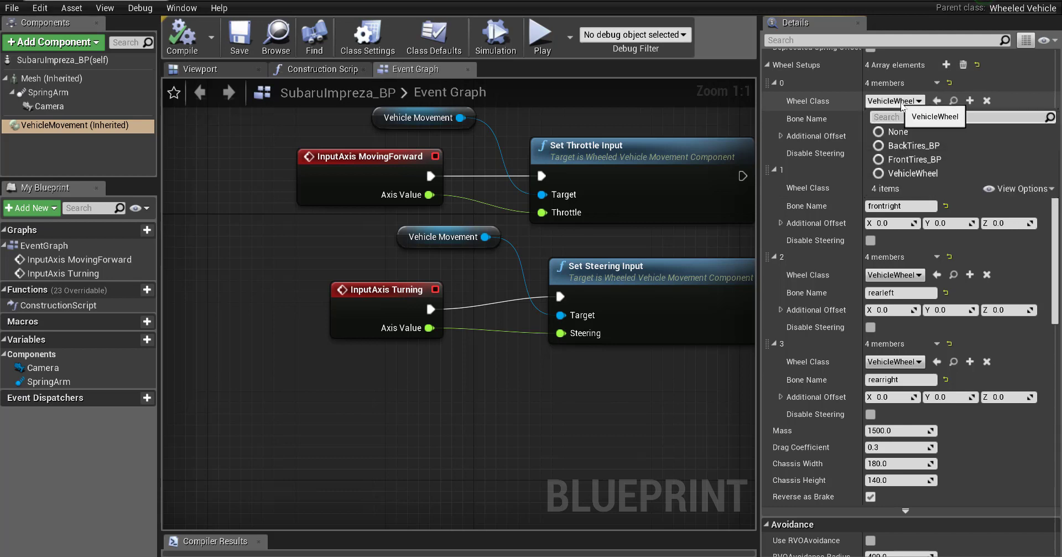
pyautogui.click(901, 103)
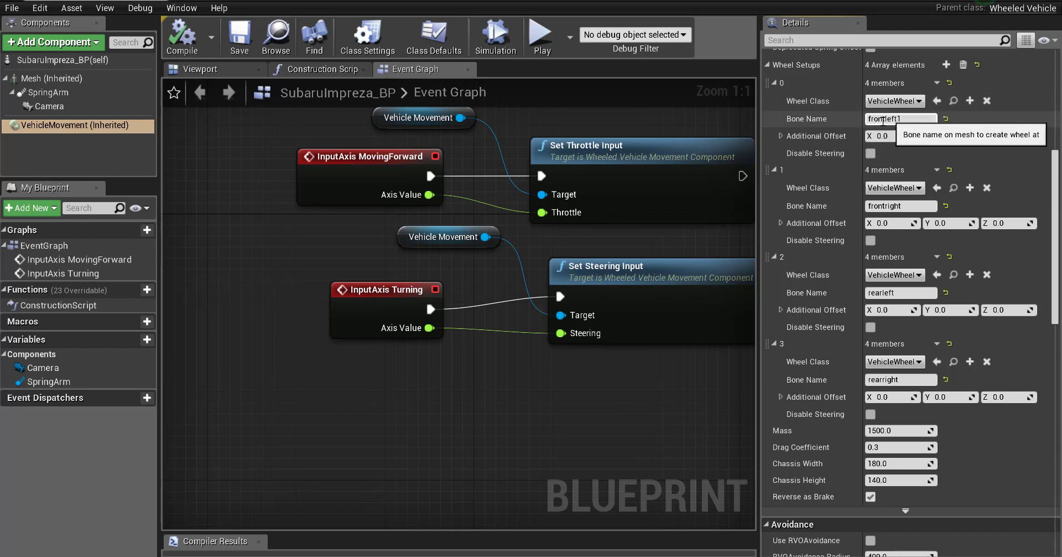
pyautogui.click(907, 101)
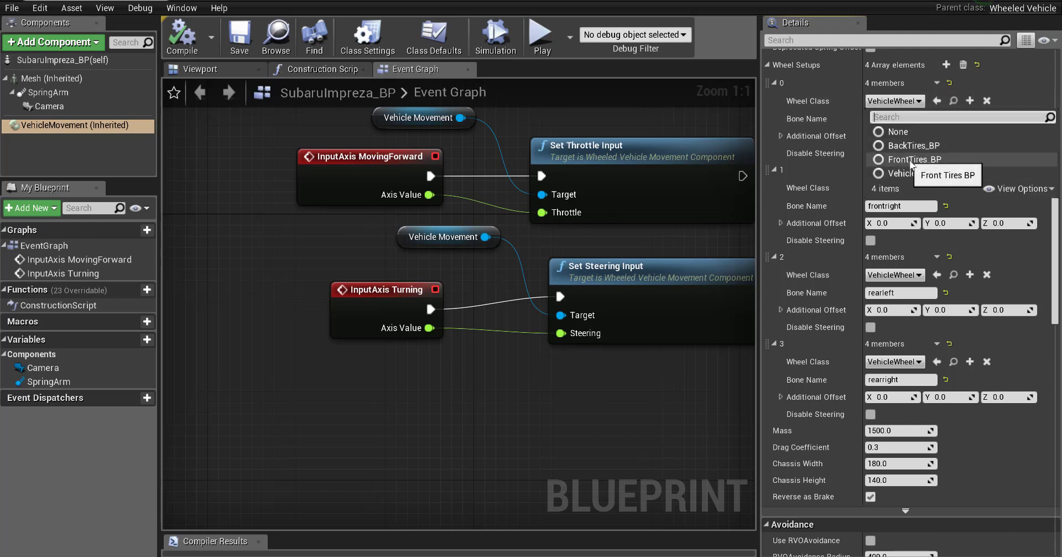
pyautogui.click(914, 159)
pyautogui.click(907, 188)
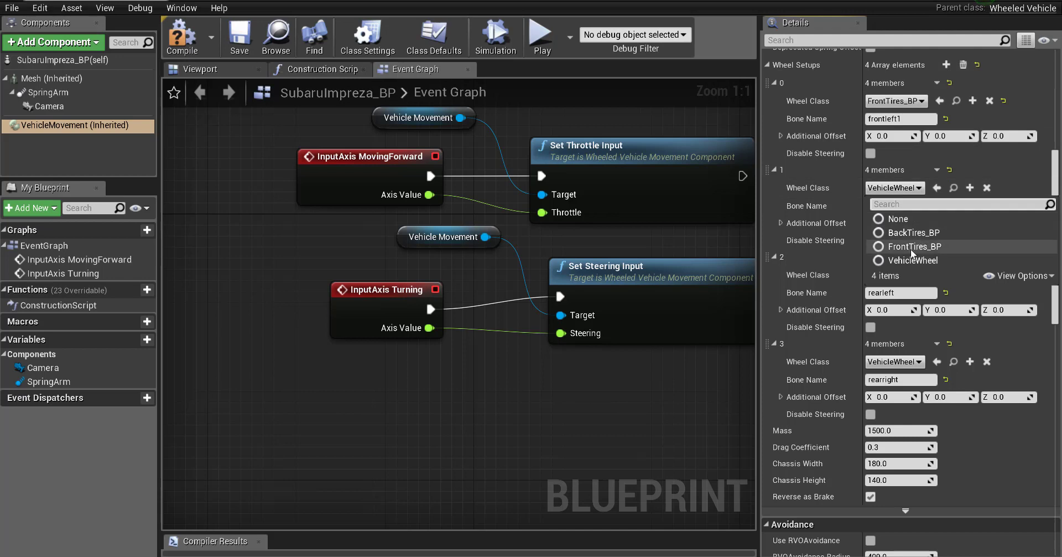
pyautogui.click(914, 246)
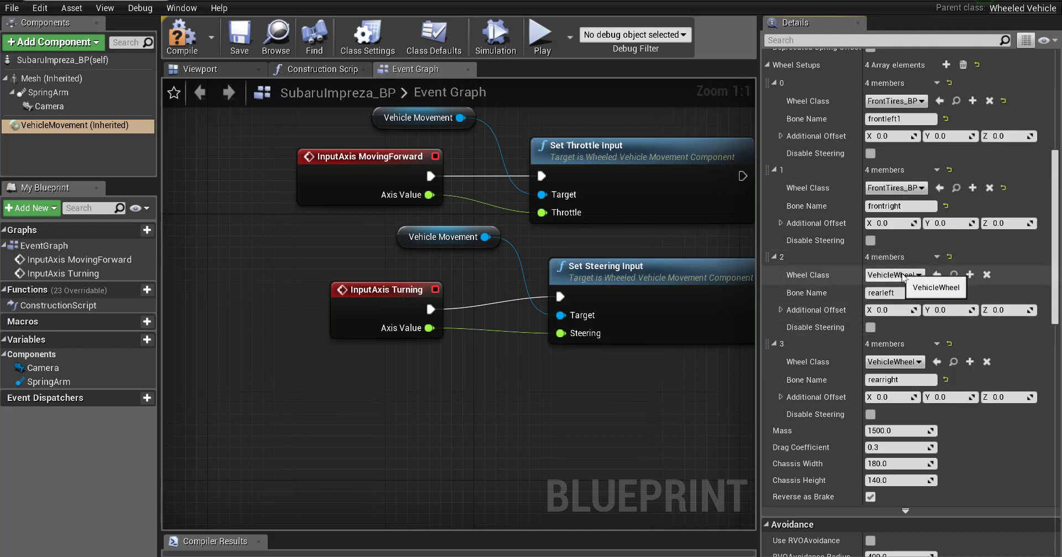
# Set the wheel class of the rearleft and rearright wheels to BackTires_BP, compile the blueprint and return to the level editor.
pyautogui.click(904, 274)
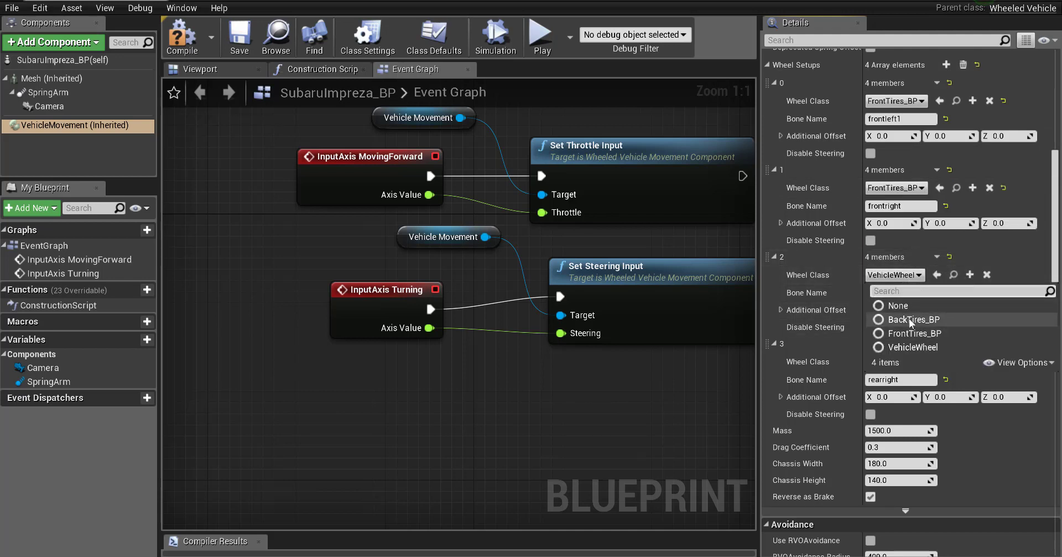
pyautogui.click(909, 319)
pyautogui.click(907, 361)
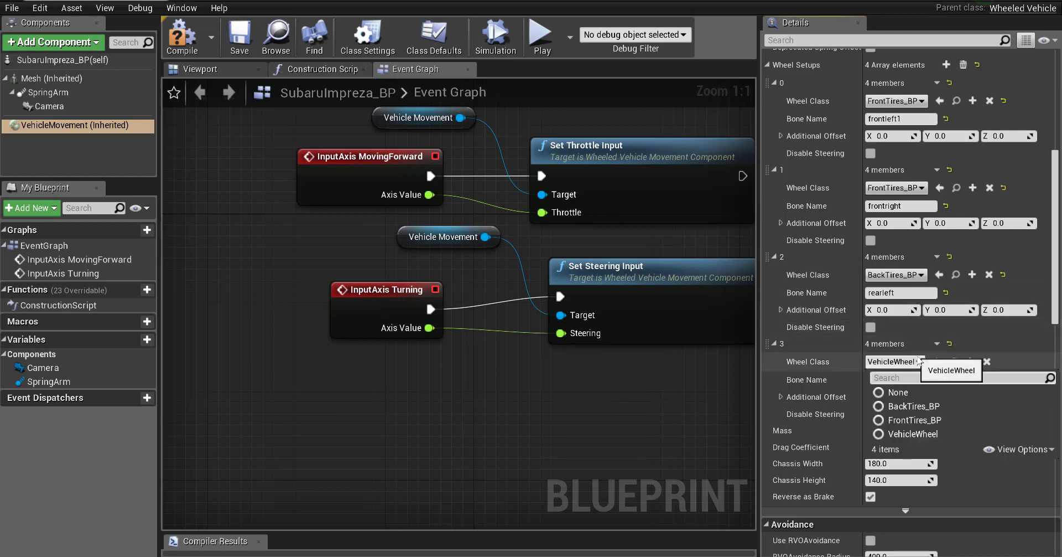
pyautogui.click(914, 405)
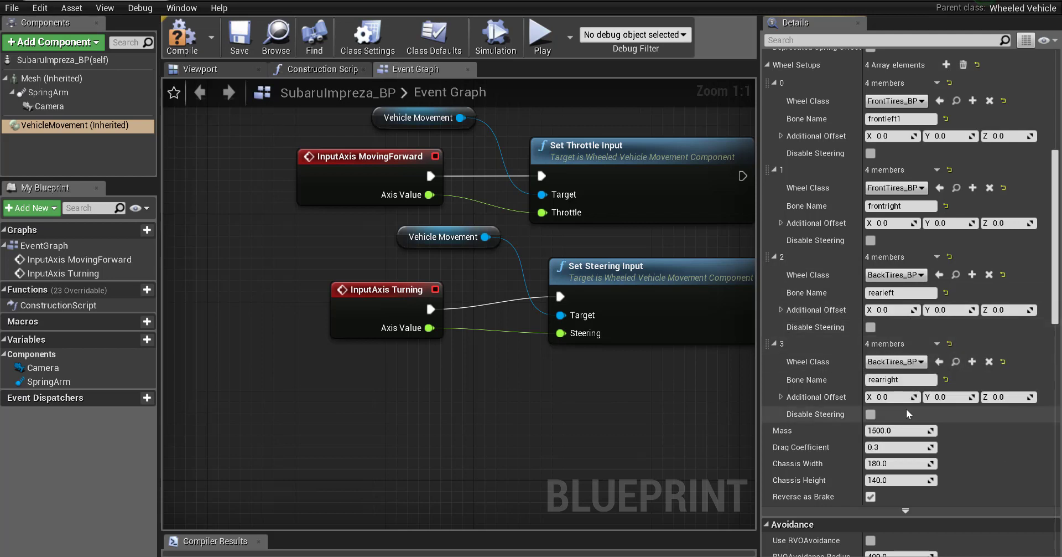
pyautogui.click(175, 38)
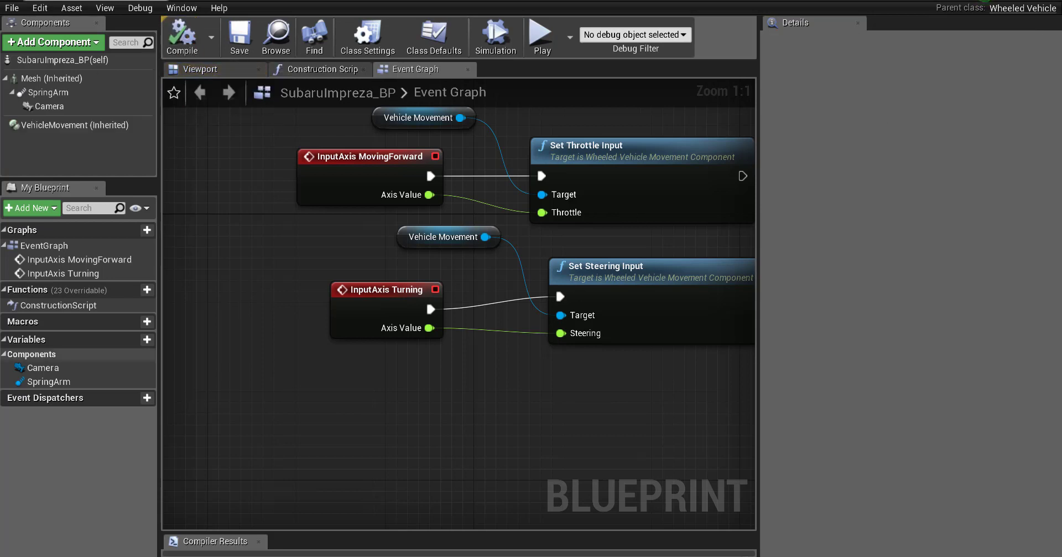
pyautogui.moveTo(1061, 0)
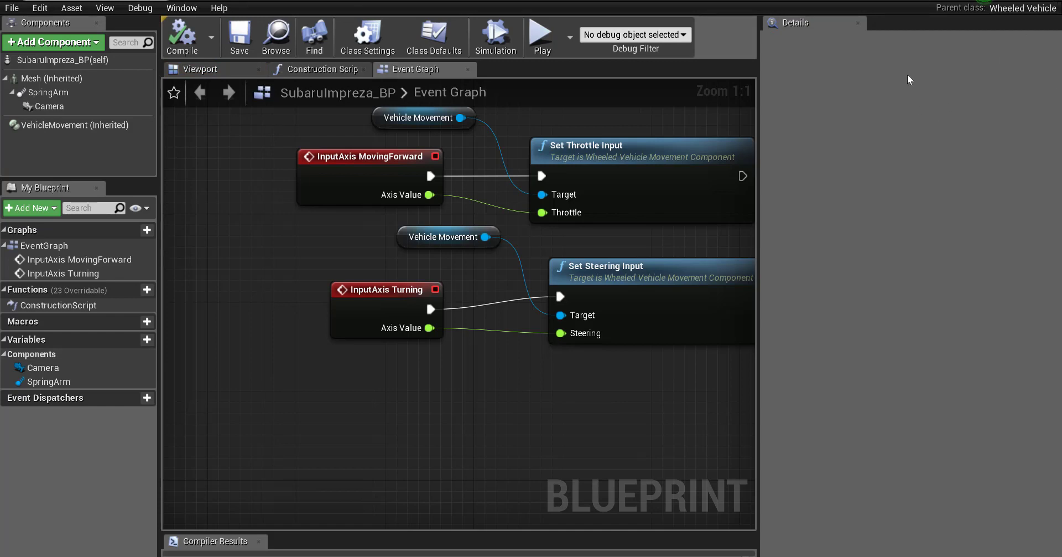
pyautogui.moveTo(968, 1); pyautogui.dragTo(833, 208)
pyautogui.click(892, 201)
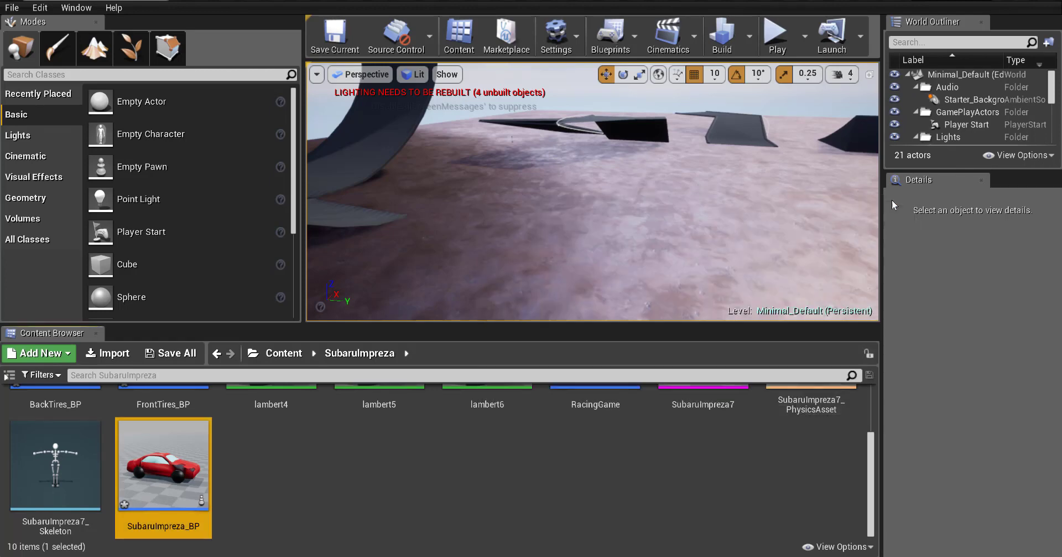
# Create an animation blueprint in the SubaruImpreza folder with parent class VehicleAnimInstance and target skeleton SubaruImpreza7_Skeleton.
pyautogui.click(284, 491)
pyautogui.scroll(2, 291, 492)
pyautogui.scroll(-2, 306, 457)
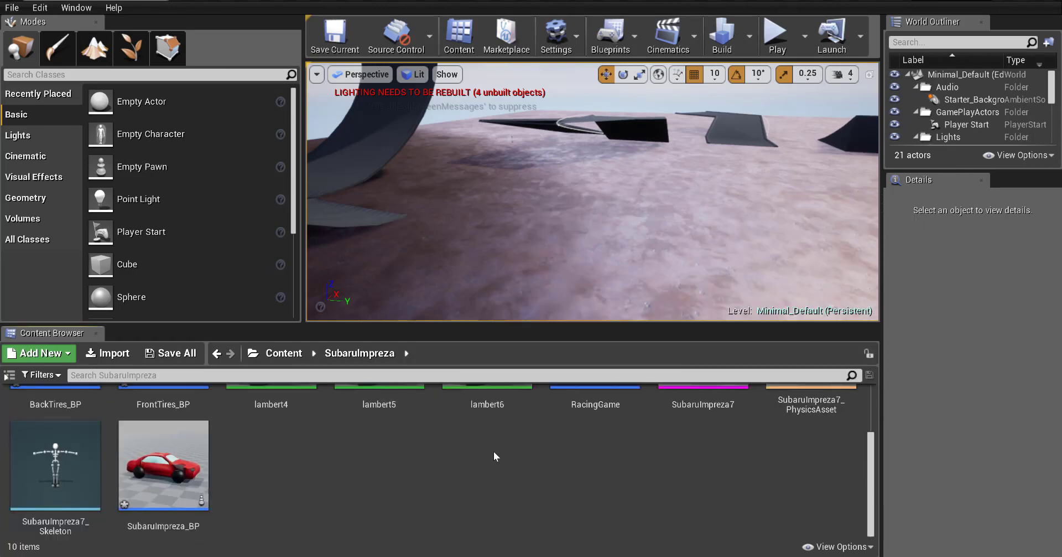
pyautogui.rightClick(230, 457)
pyautogui.moveTo(230, 454)
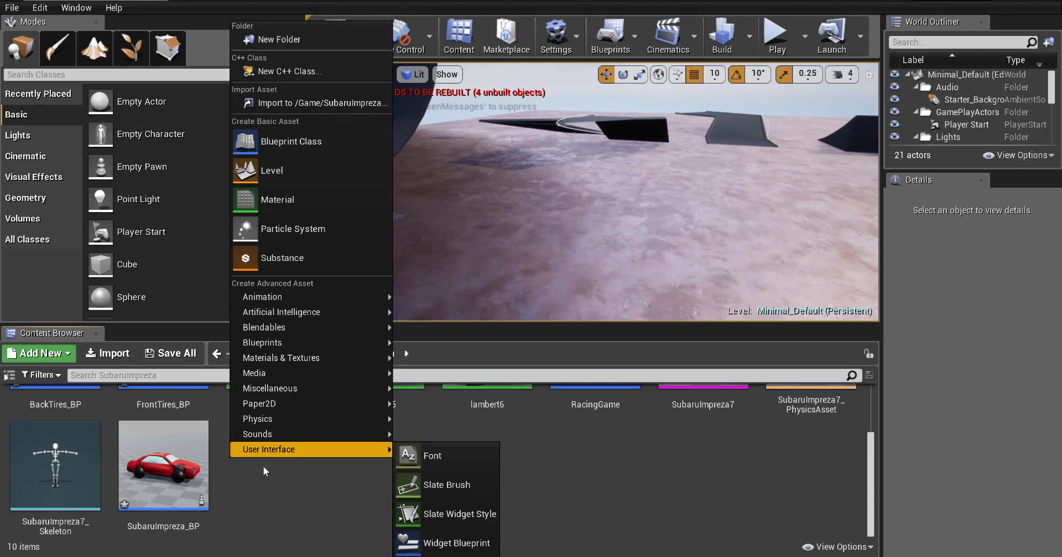
pyautogui.moveTo(298, 308)
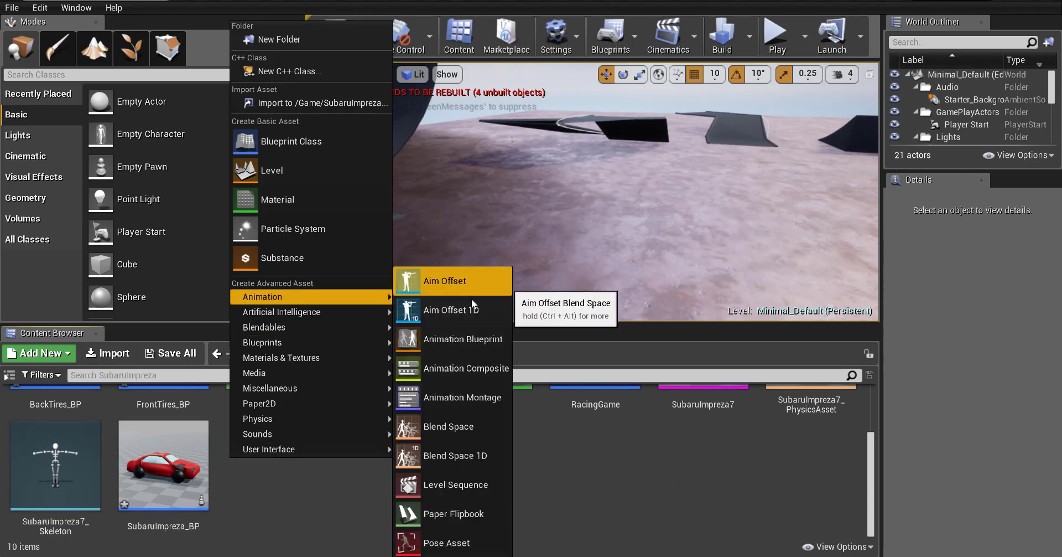
pyautogui.click(459, 347)
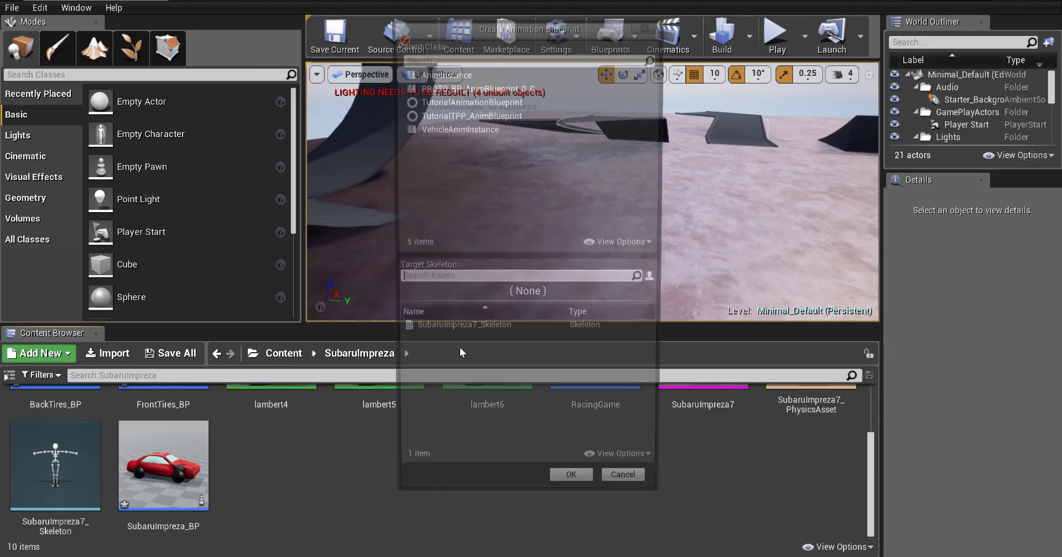
pyautogui.click(448, 129)
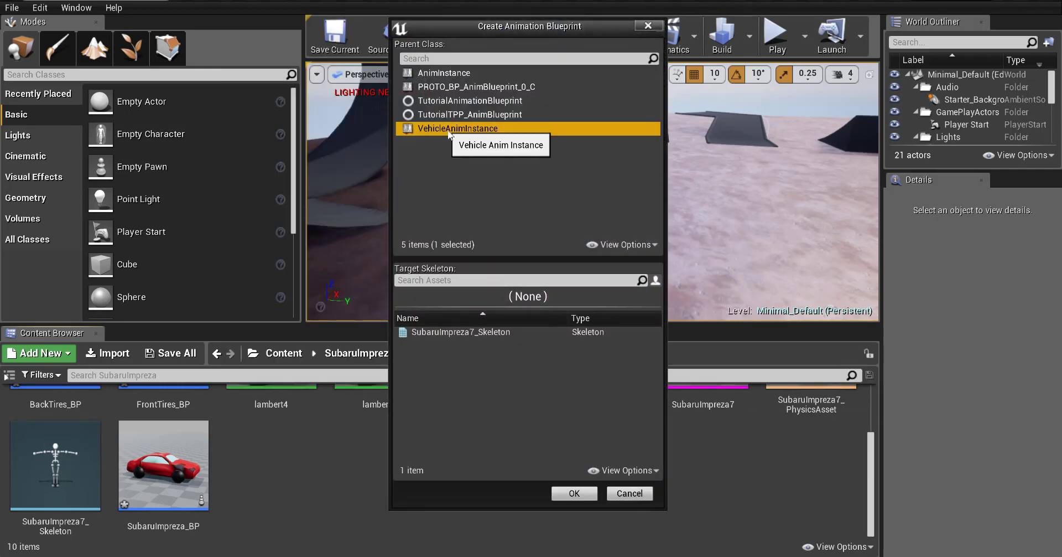
pyautogui.click(480, 332)
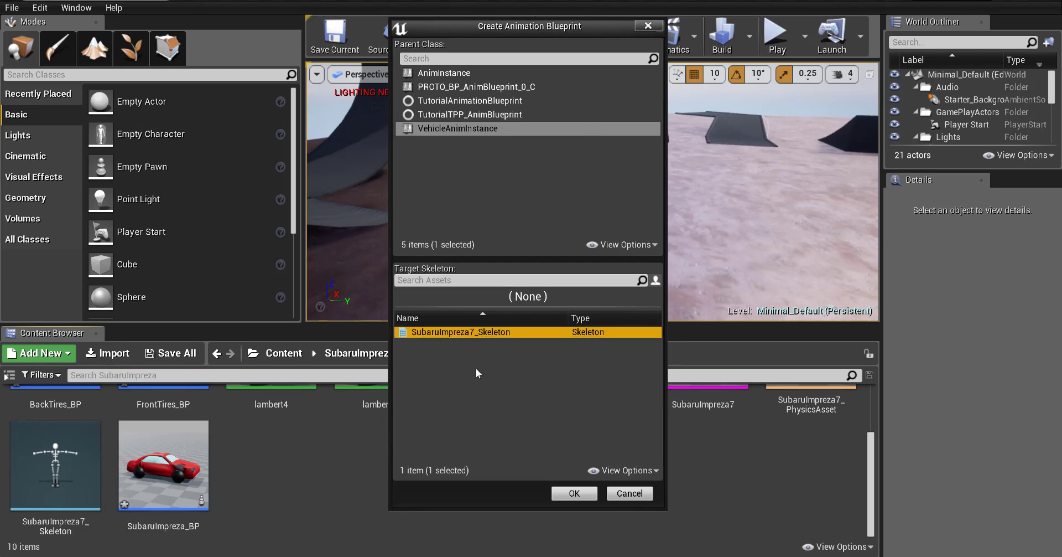
pyautogui.click(574, 492)
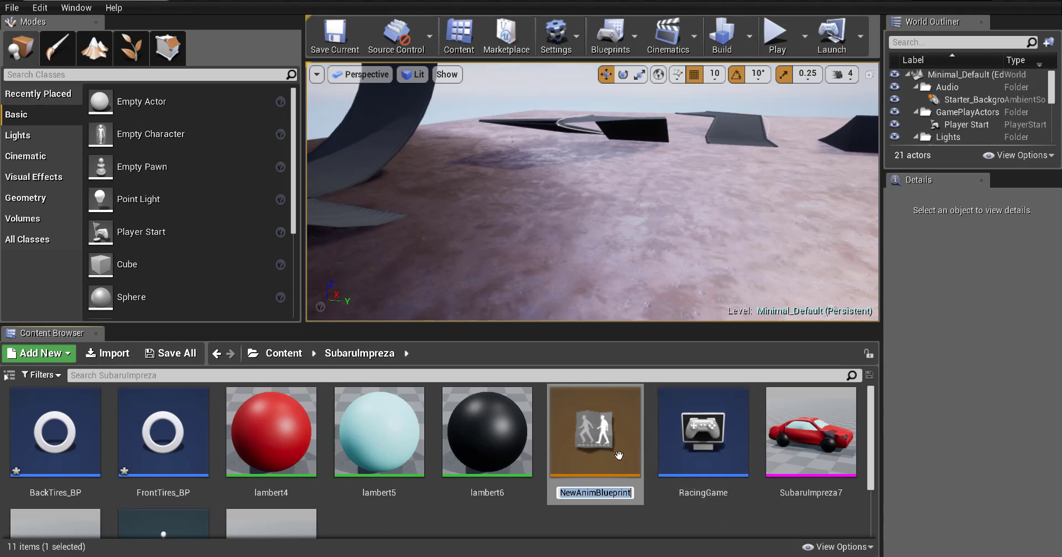
# Name the new animation blueprint Subaru_ANIMATION.
pyautogui.click(603, 493)
pyautogui.doubleClick(602, 492)
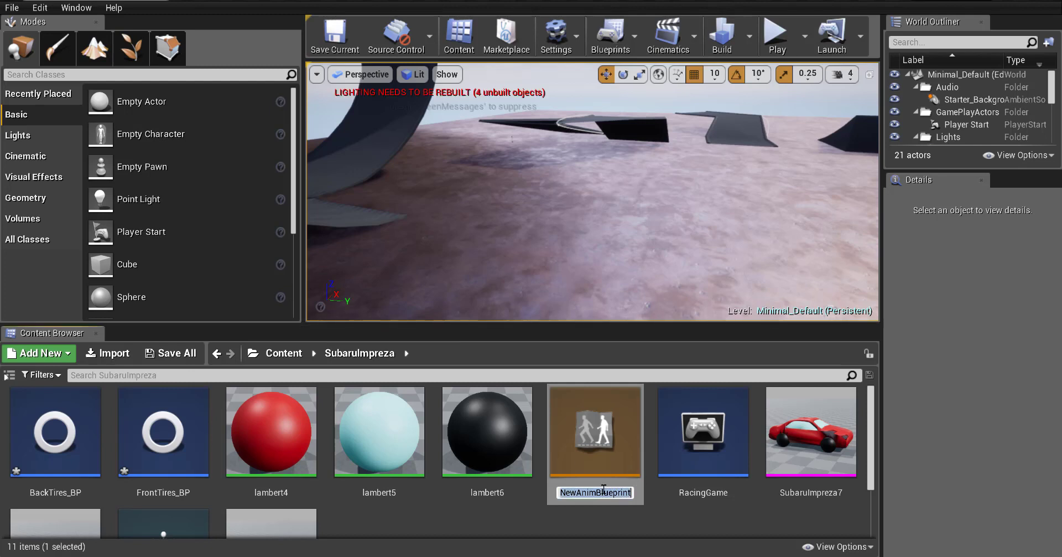
pyautogui.write('Subaru')
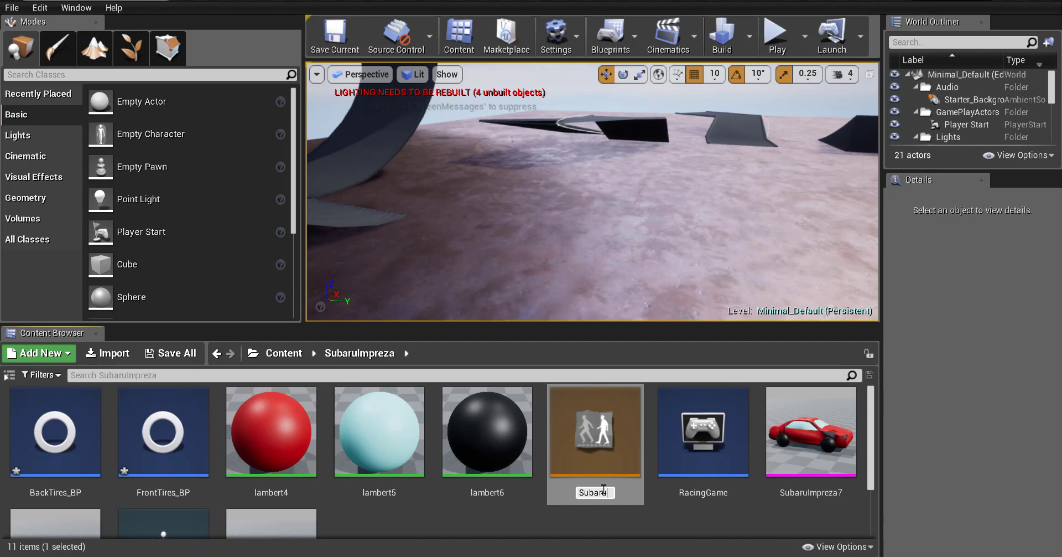
pyautogui.write('_ANIMATION')
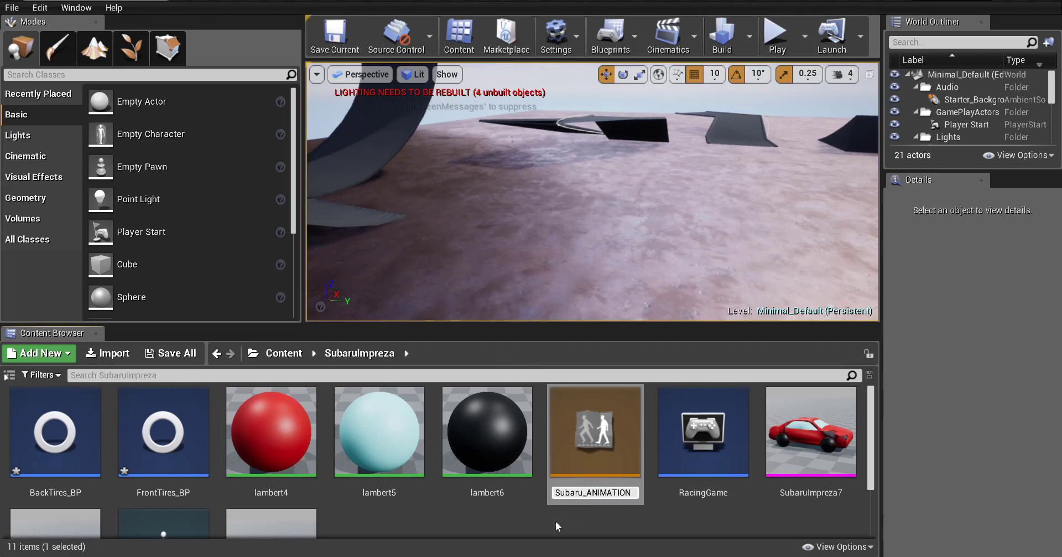
pyautogui.press('Return')
# Open Subaru_ANIMATION and, with context-sensitive filtering off, add a Wheel Handler for WheeledVehicle node feeding the Final Animation Pose result.
pyautogui.doubleClick(688, 450)
pyautogui.doubleClick(679, 210)
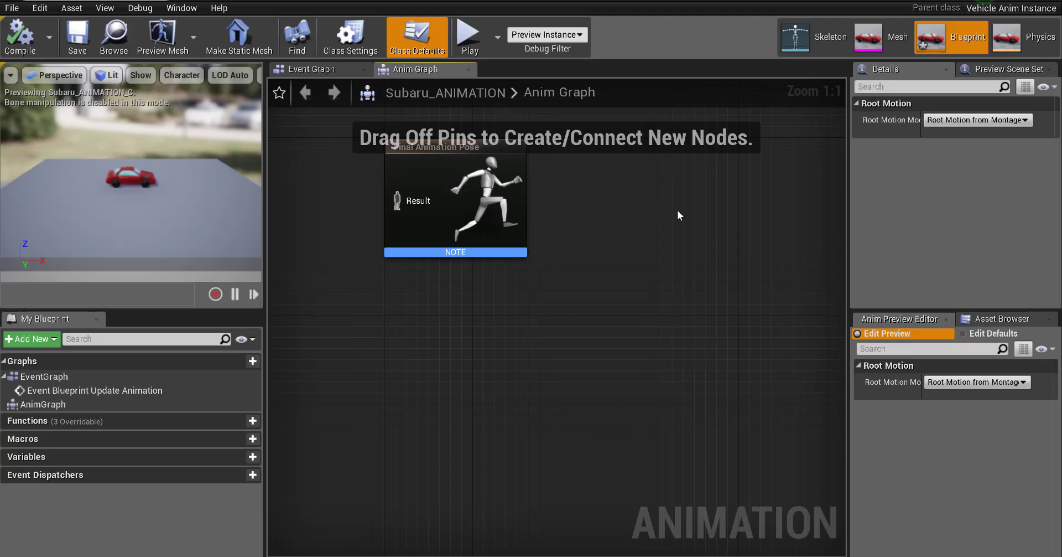
pyautogui.moveTo(434, 290); pyautogui.dragTo(638, 410, button='right')
pyautogui.moveTo(597, 307); pyautogui.dragTo(441, 247)
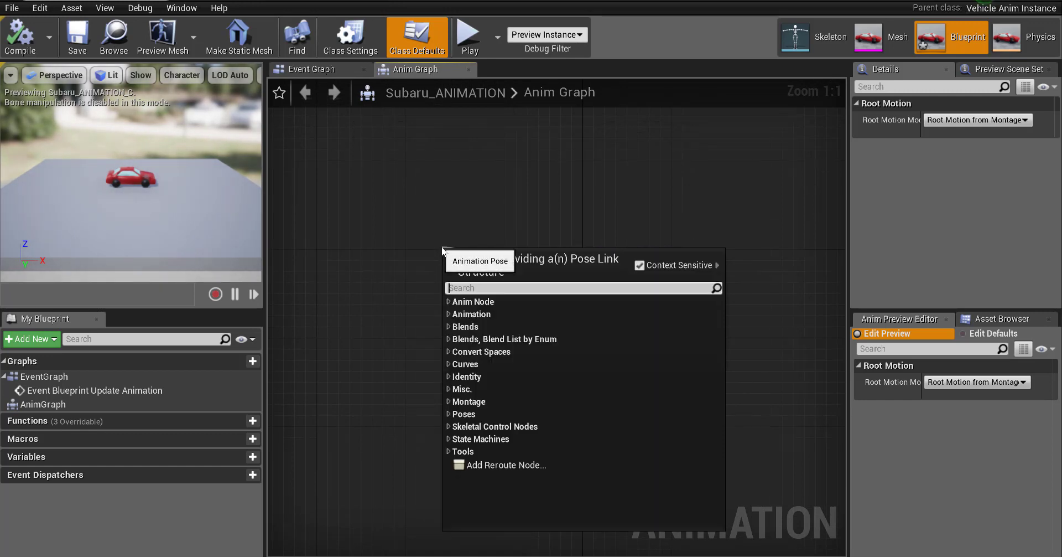
pyautogui.write('wheel handler')
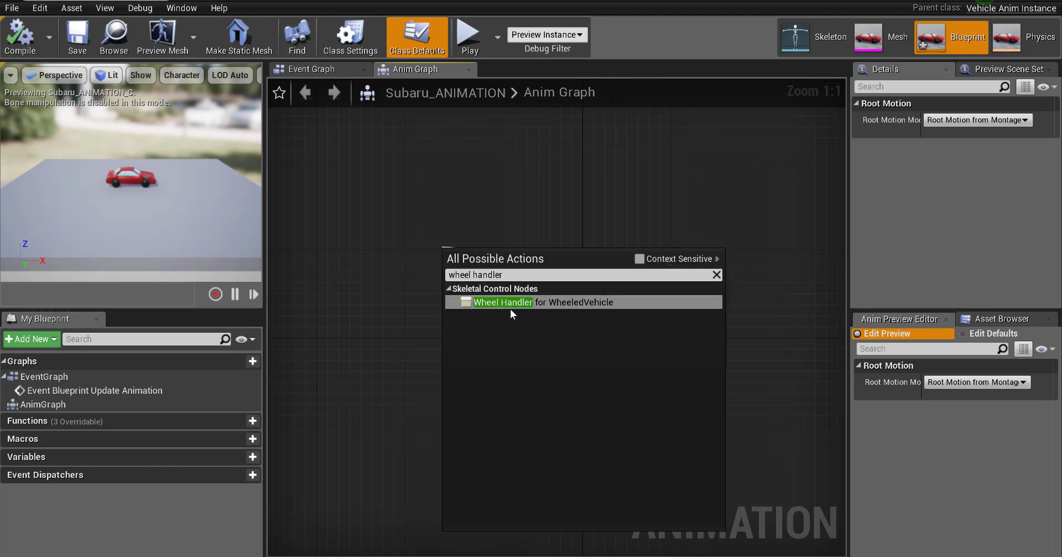
pyautogui.click(555, 306)
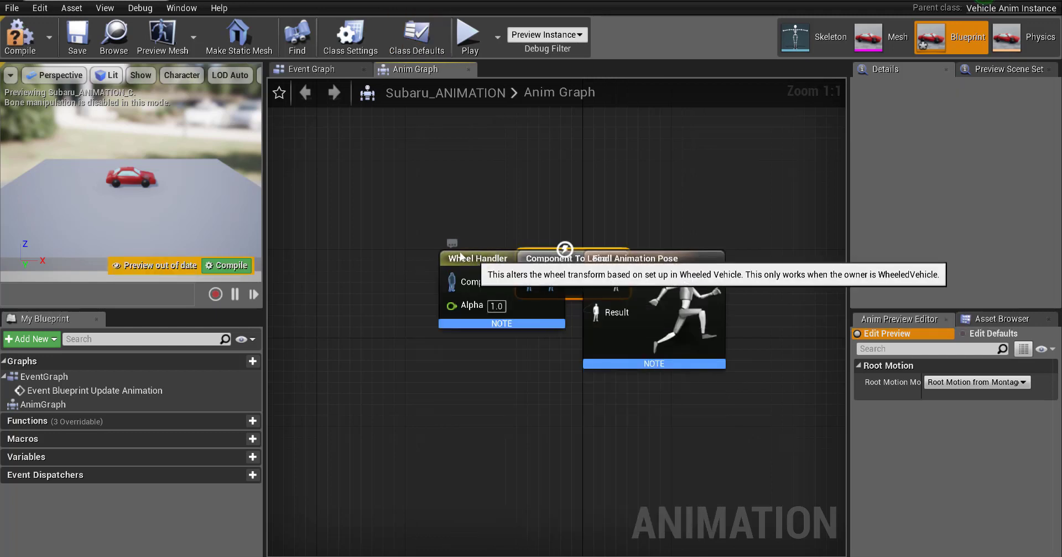
# Spread the overlapping Wheel Handler and Component To Local nodes out ahead of the Final Animation Pose node.
pyautogui.moveTo(483, 259); pyautogui.dragTo(315, 164)
pyautogui.moveTo(557, 259); pyautogui.dragTo(478, 235)
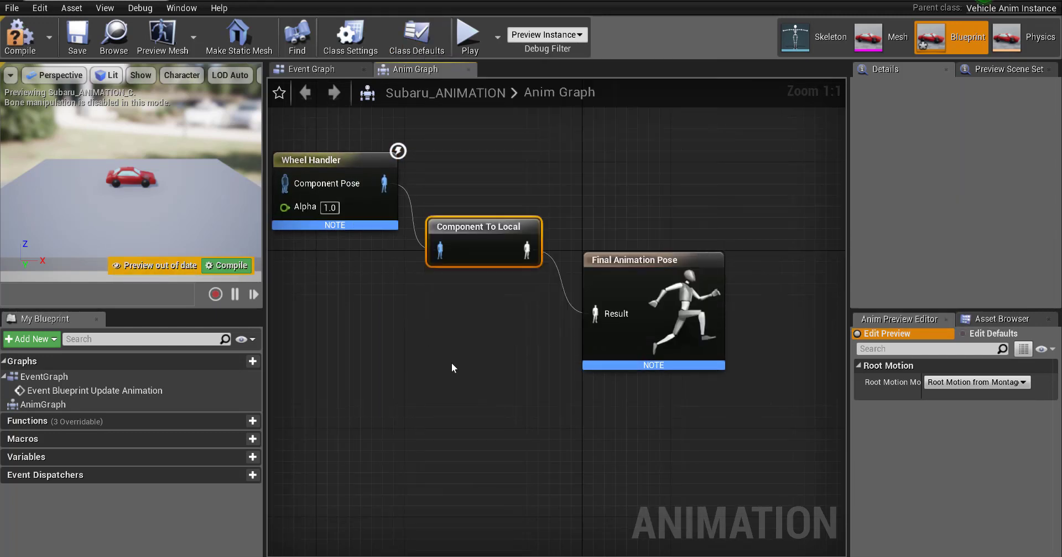
pyautogui.moveTo(437, 348); pyautogui.dragTo(566, 368, button='right')
pyautogui.rightClick(566, 368)
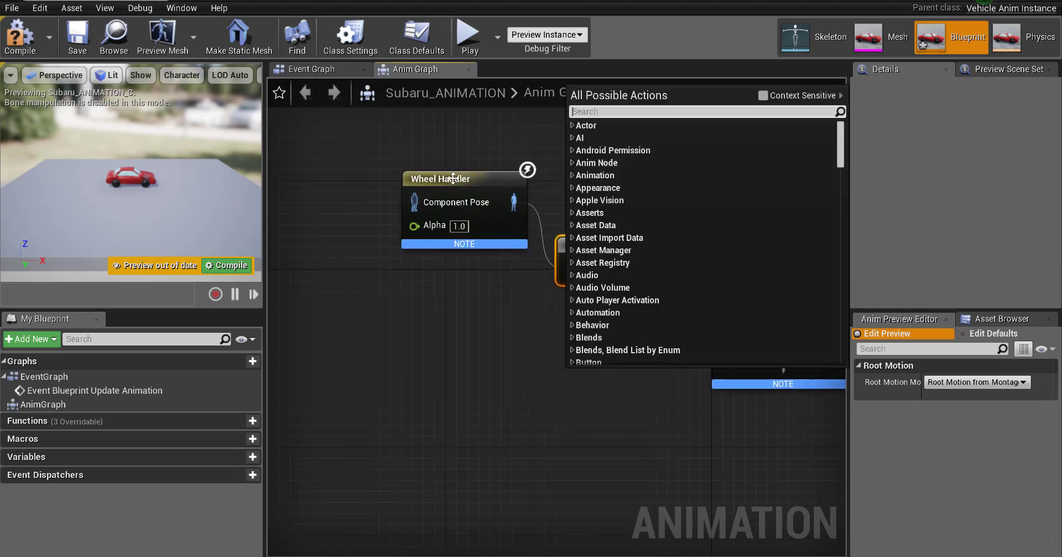
pyautogui.moveTo(453, 179); pyautogui.dragTo(440, 299)
pyautogui.moveTo(406, 399); pyautogui.dragTo(493, 382, button='right')
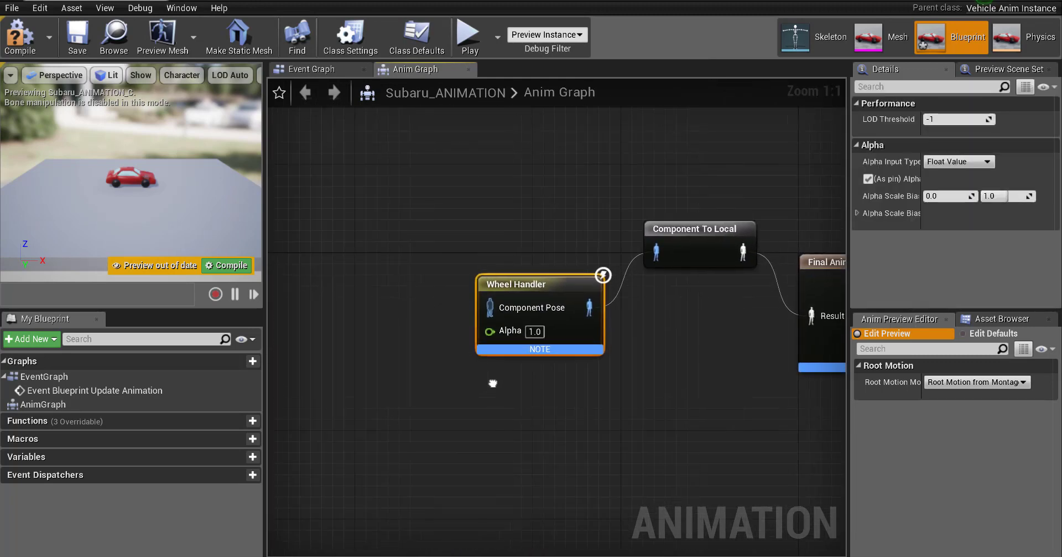
# Feed the Wheel Handler's component pose from a new Mesh Space Ref Pose node, compile the animation blueprint and return to the level editor.
pyautogui.moveTo(490, 307); pyautogui.dragTo(377, 283)
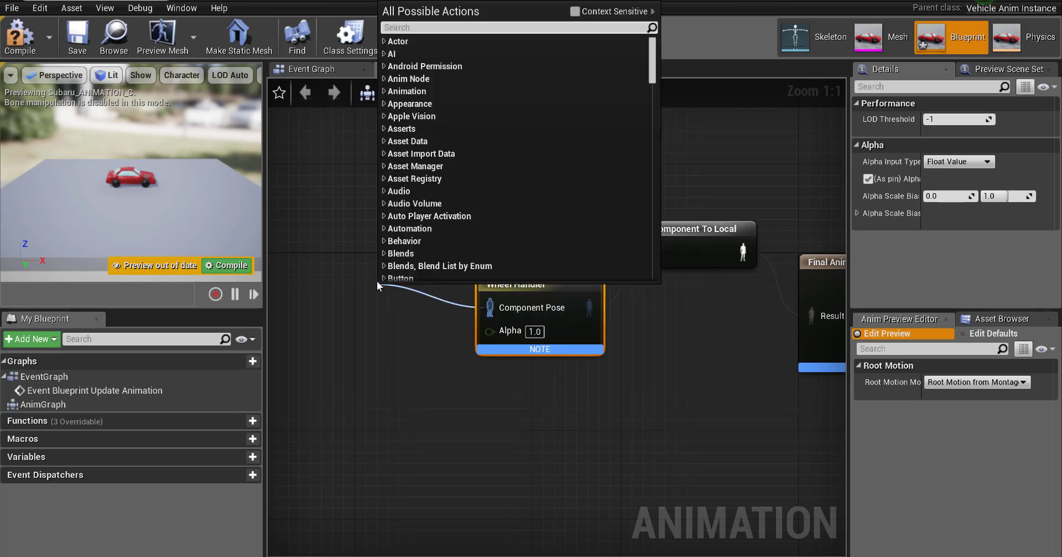
pyautogui.write('mesh space')
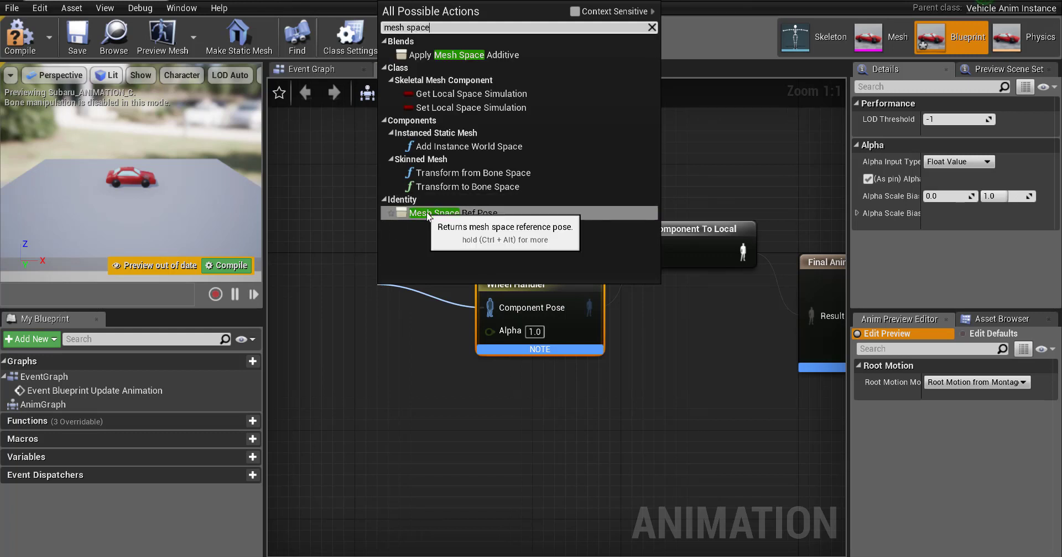
pyautogui.click(477, 213)
pyautogui.moveTo(428, 292); pyautogui.dragTo(360, 259)
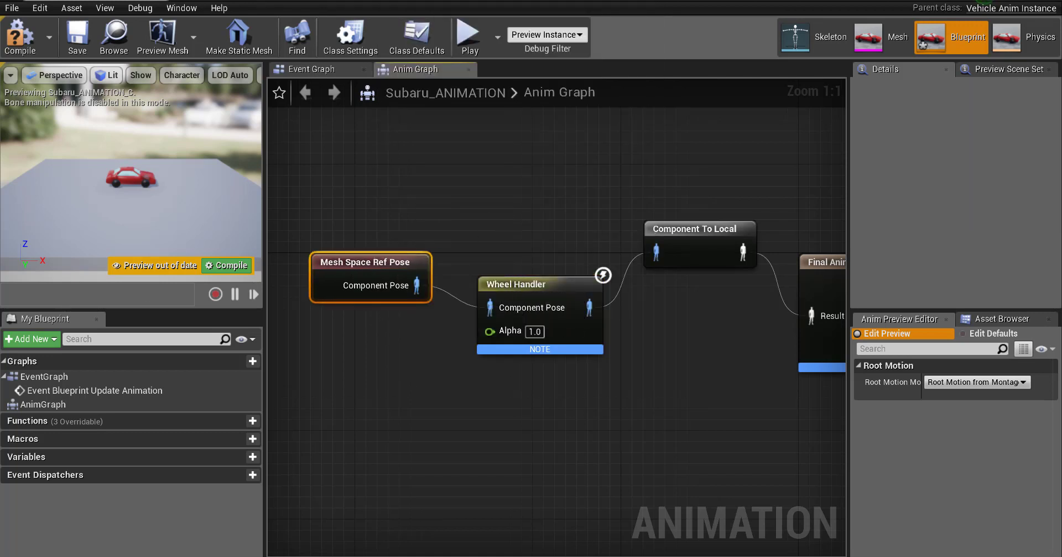
pyautogui.click(20, 34)
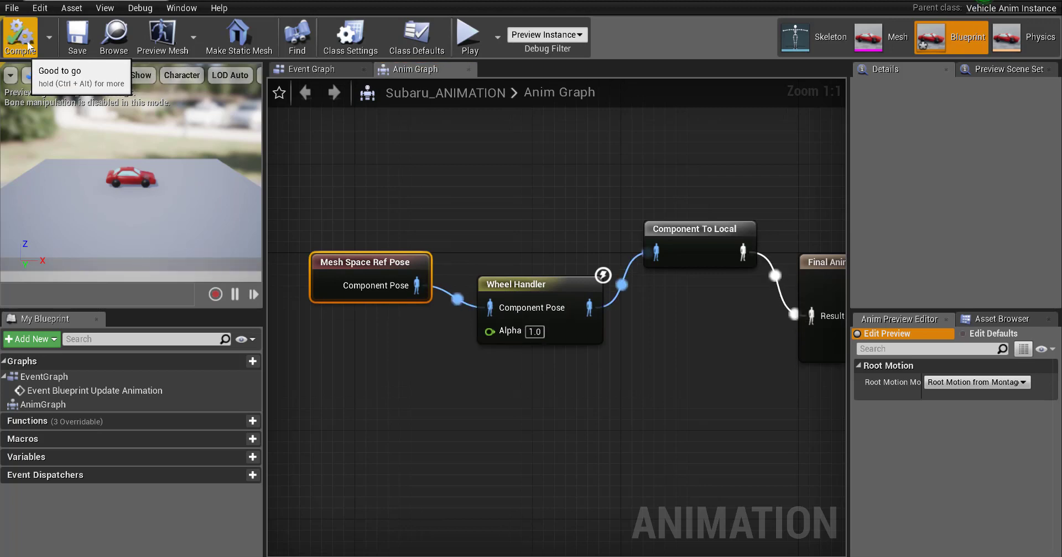
pyautogui.click(1013, 2)
pyautogui.click(669, 533)
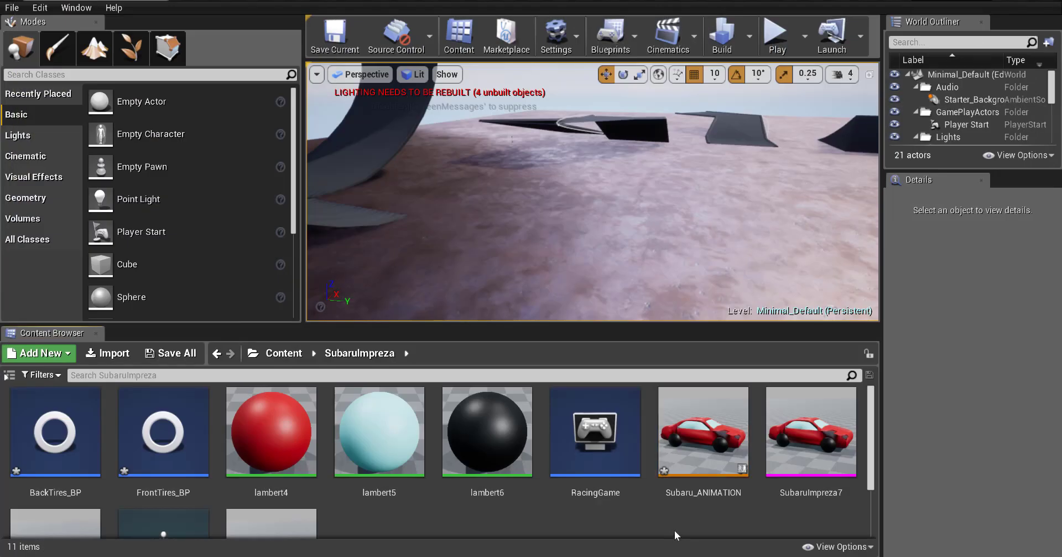
# Set the anim class of the Mesh component in SubaruImpreza_BP to Subaru_ANIMATION, compile the blueprint and return to the level editor.
pyautogui.scroll(-3, 727, 509)
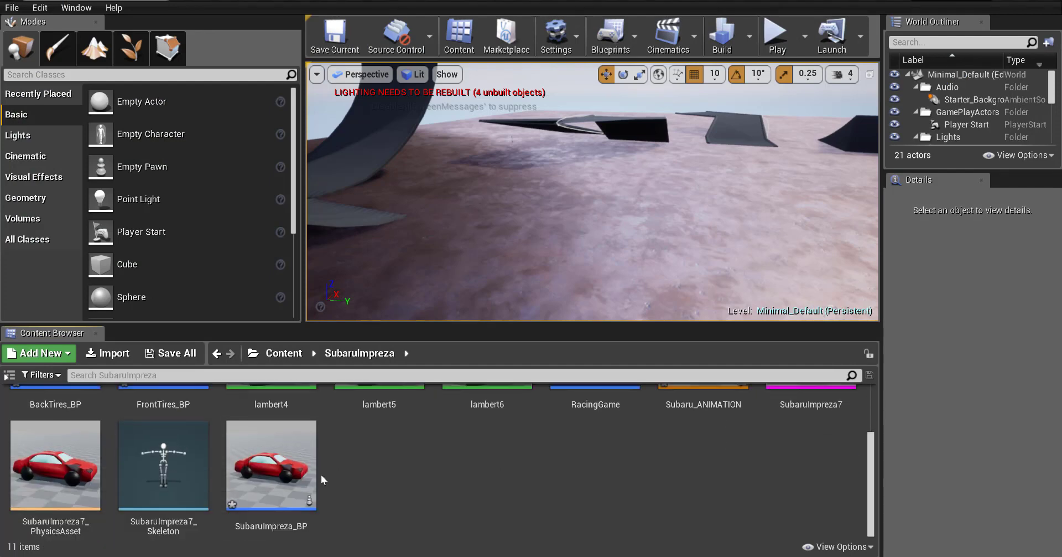
pyautogui.click(285, 477)
pyautogui.doubleClick(285, 477)
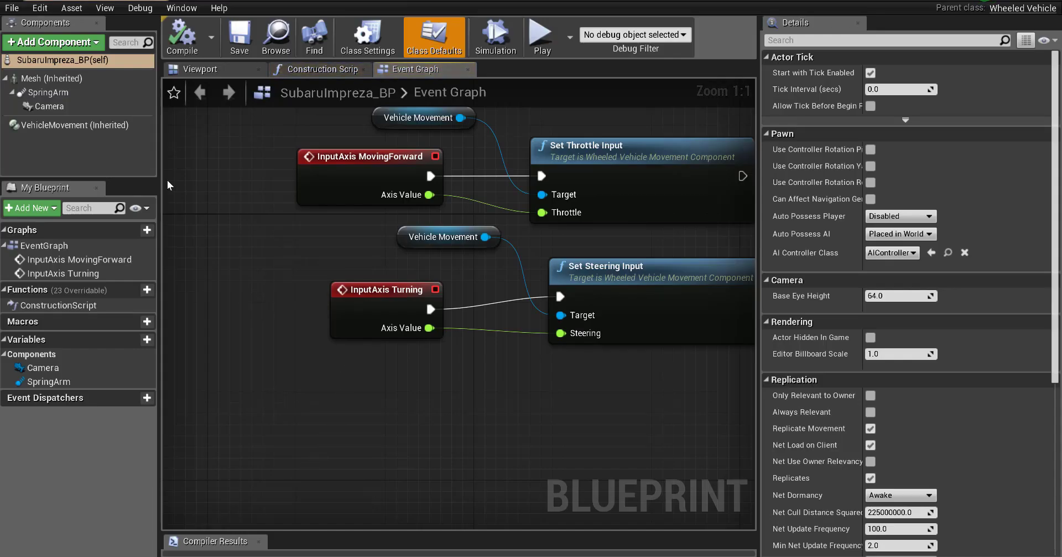
pyautogui.click(52, 83)
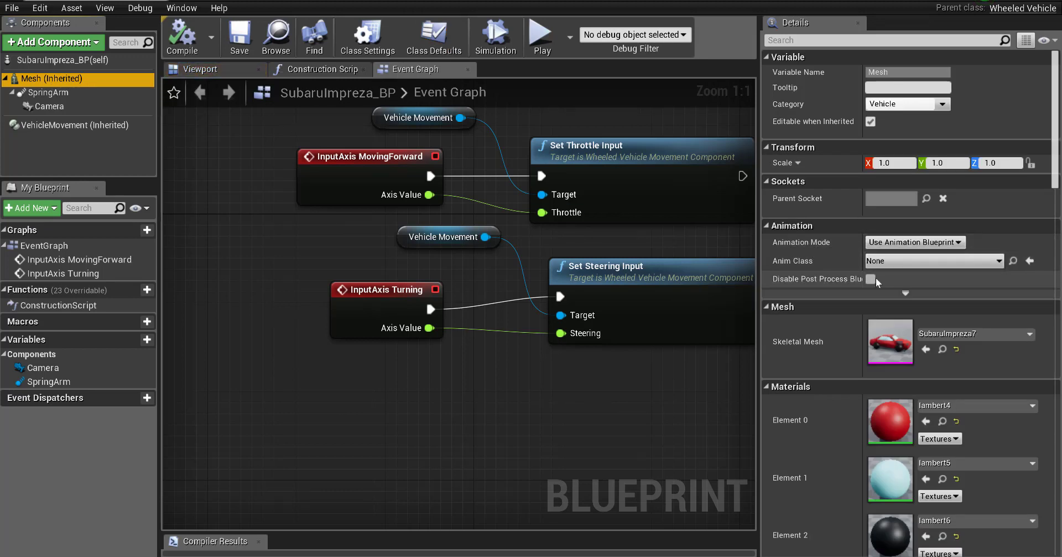
pyautogui.click(889, 264)
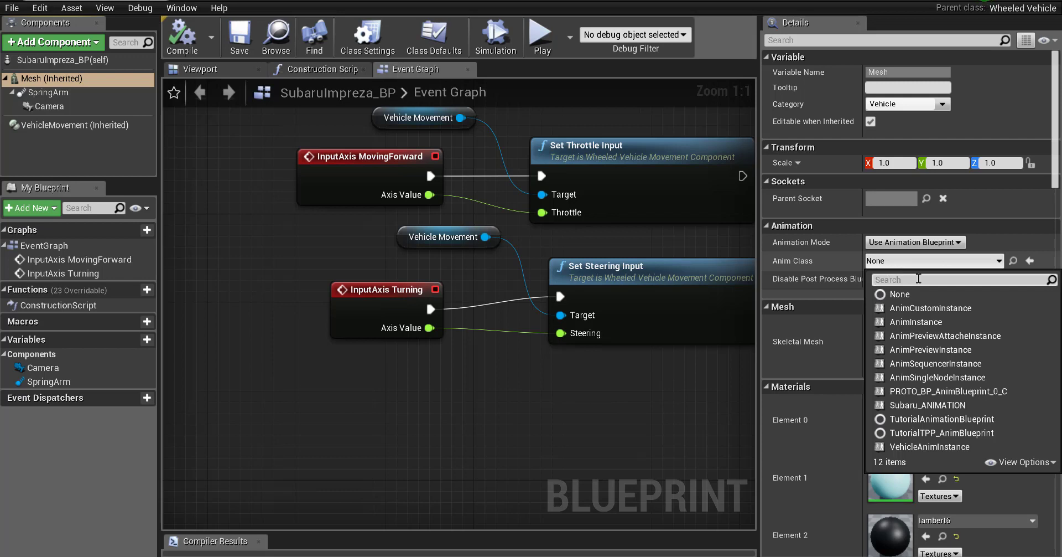
pyautogui.click(924, 407)
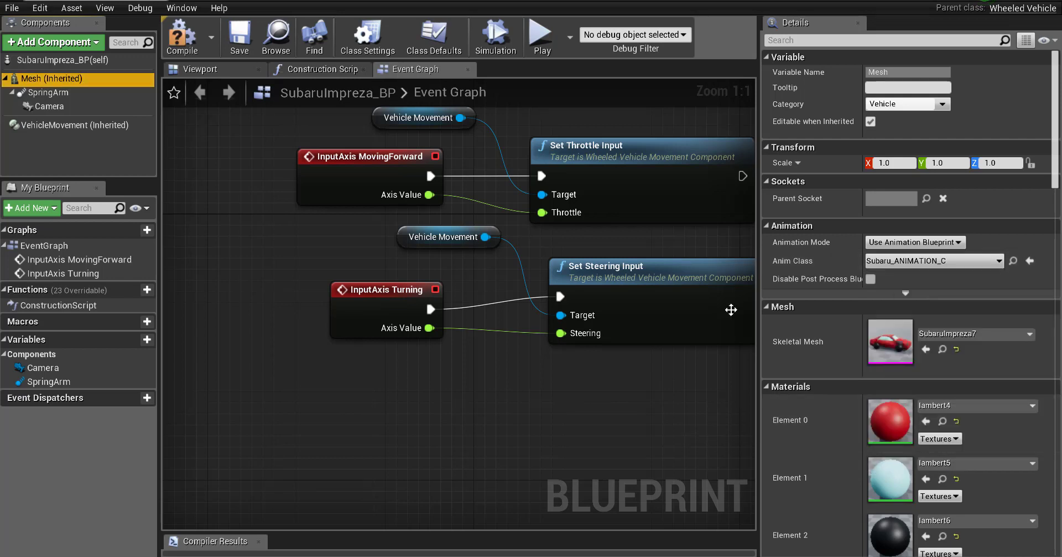
pyautogui.click(191, 51)
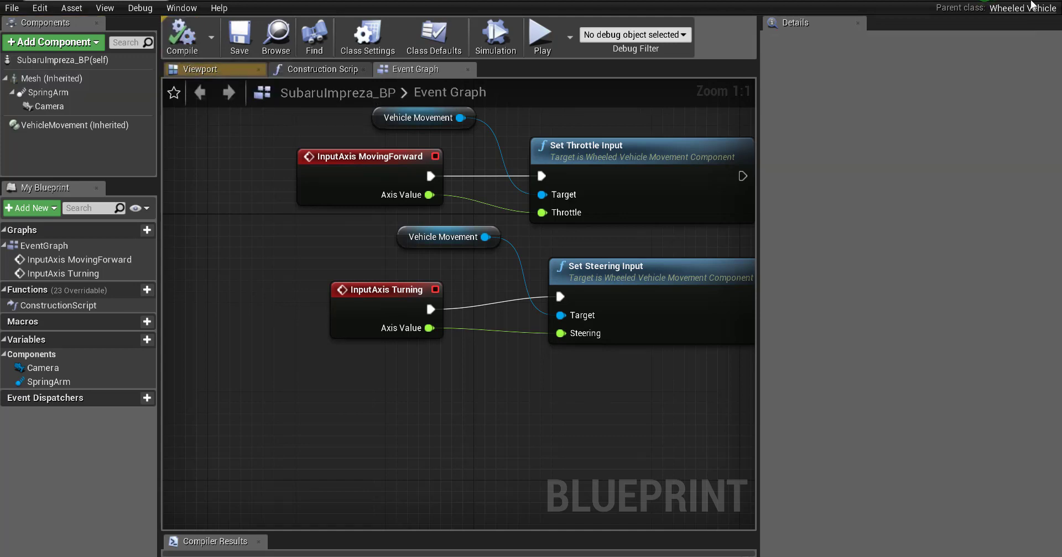
pyautogui.hotkey('alt', 'Tab')
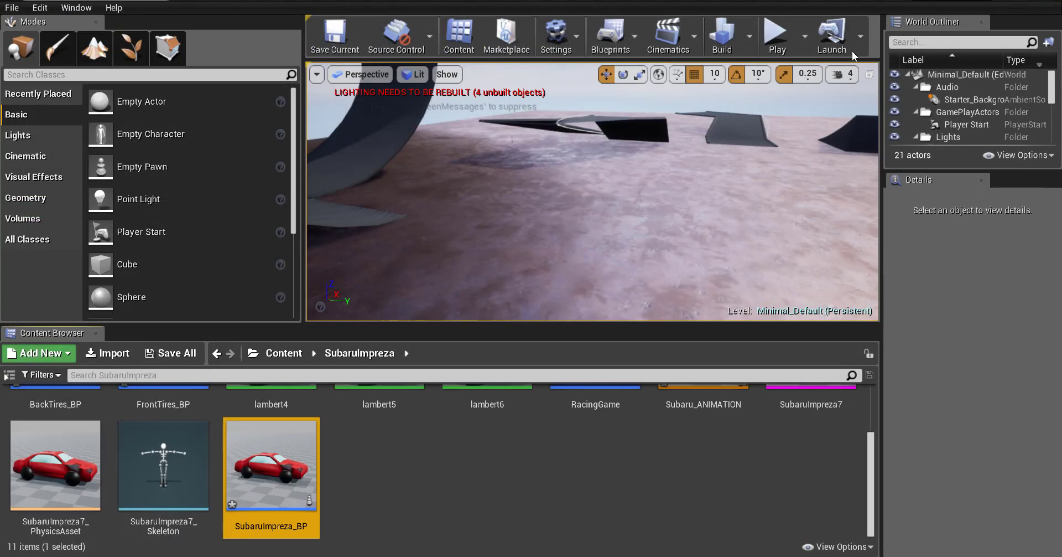
# Play the level despite the unresolved compiler error, drive the car forward while turning left to test its wheels, and stop playing.
pyautogui.click(778, 36)
pyautogui.click(622, 307)
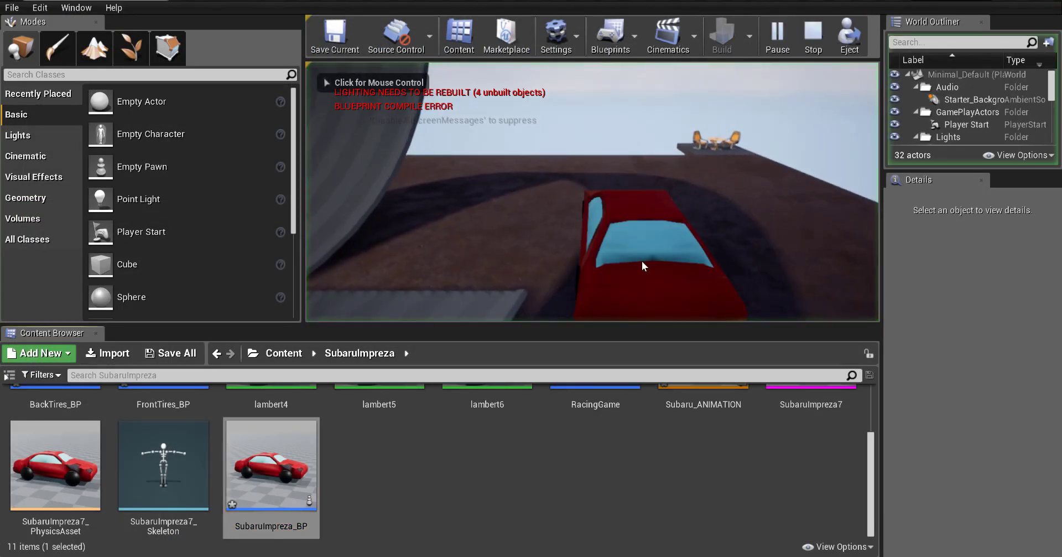
pyautogui.press('w')
pyautogui.press('a')
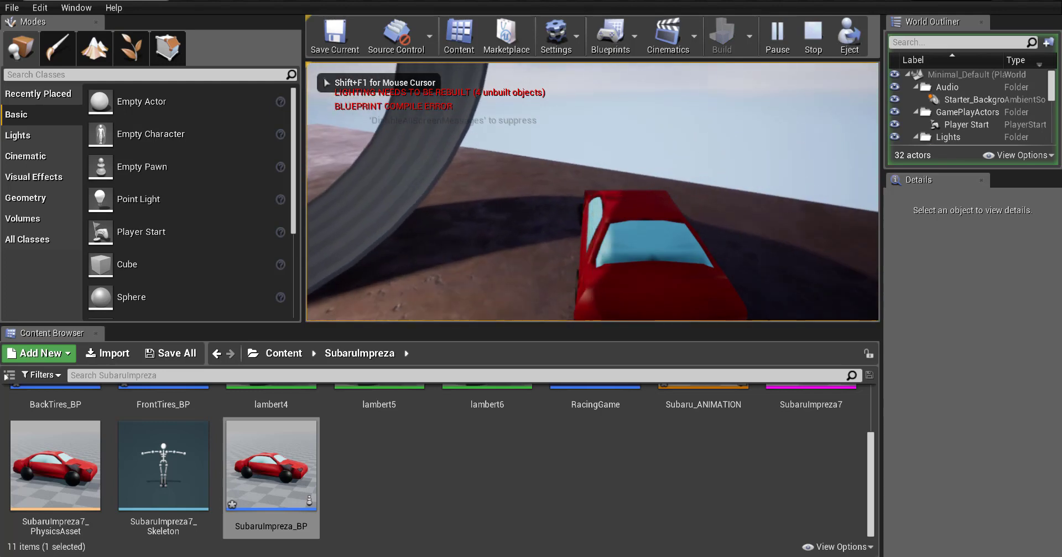
pyautogui.press('w')
pyautogui.press('a')
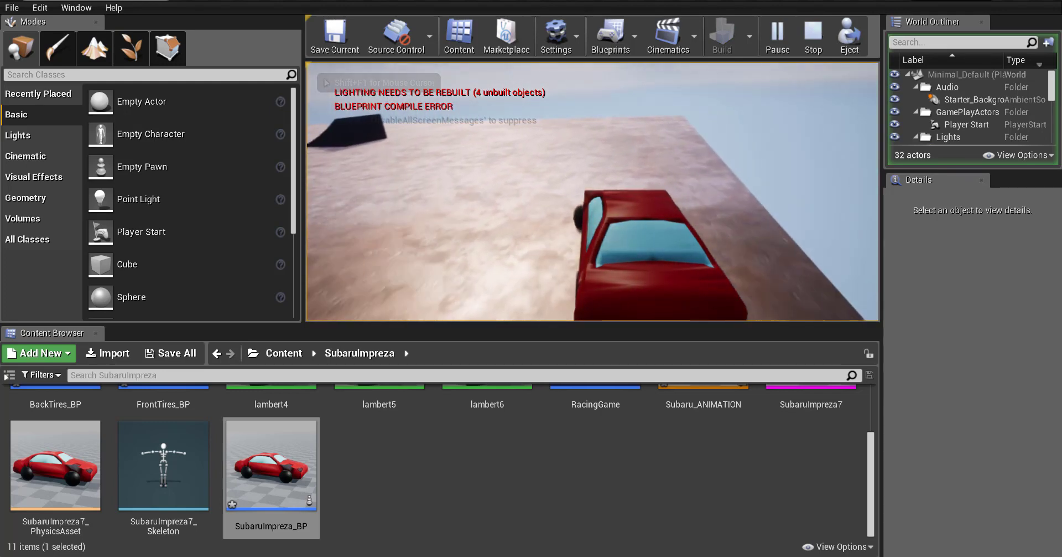
pyautogui.press('w')
pyautogui.press('a')
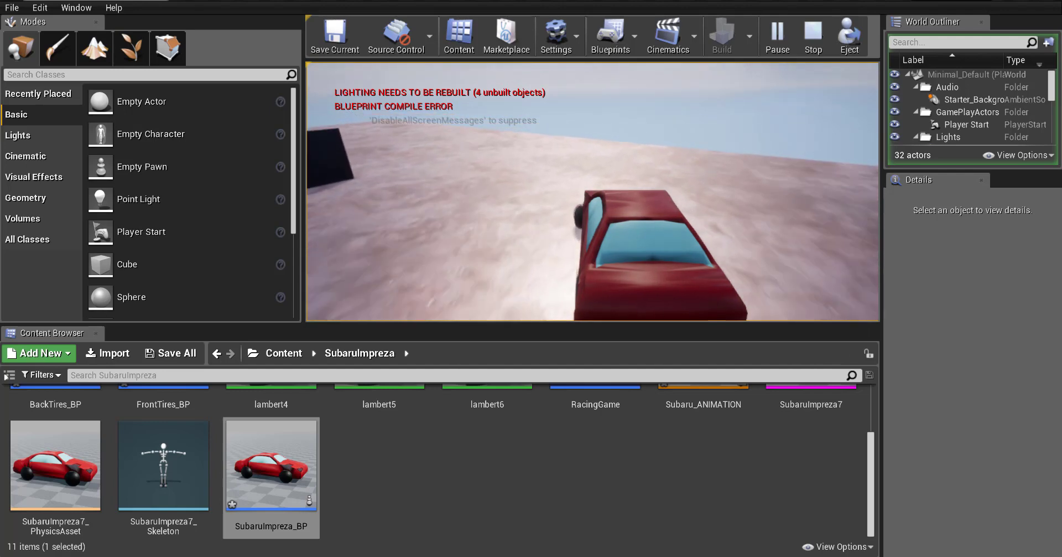
pyautogui.press('Escape')
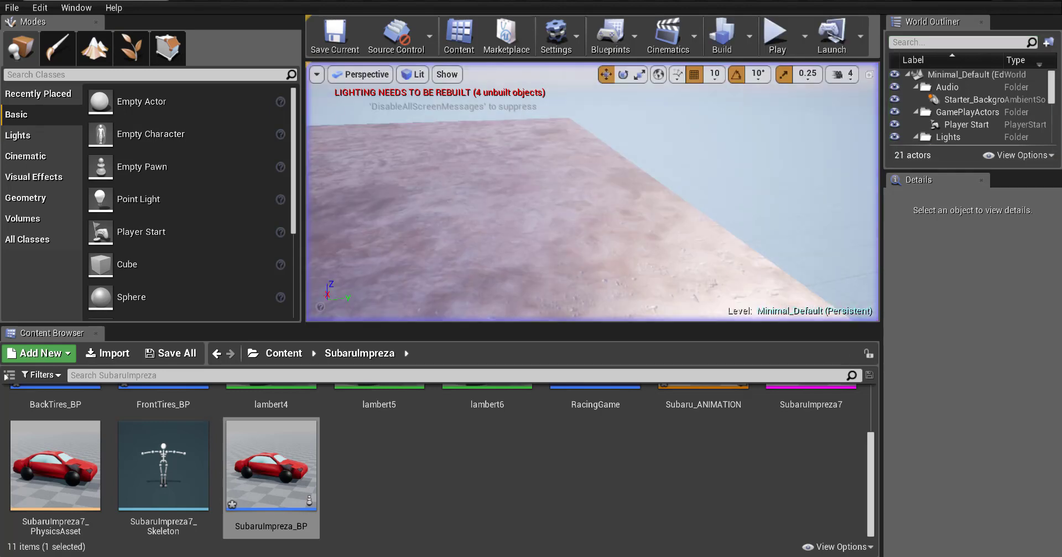
# Open SubaruImpreza_BP from the SubaruImpreza folder and select its SpringArm component in the 3D viewport.
pyautogui.click(469, 487)
pyautogui.scroll(3, 469, 487)
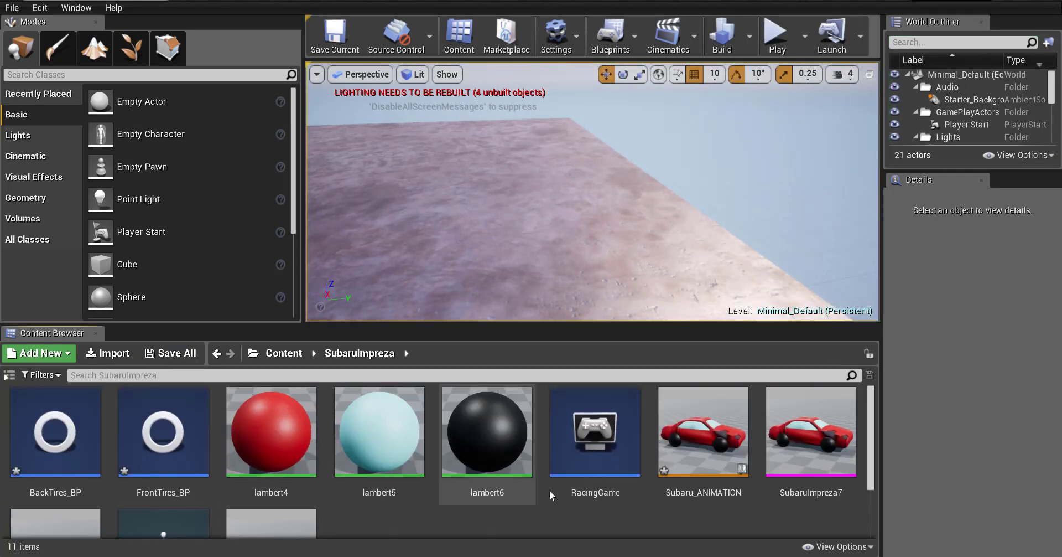
pyautogui.scroll(-3, 686, 530)
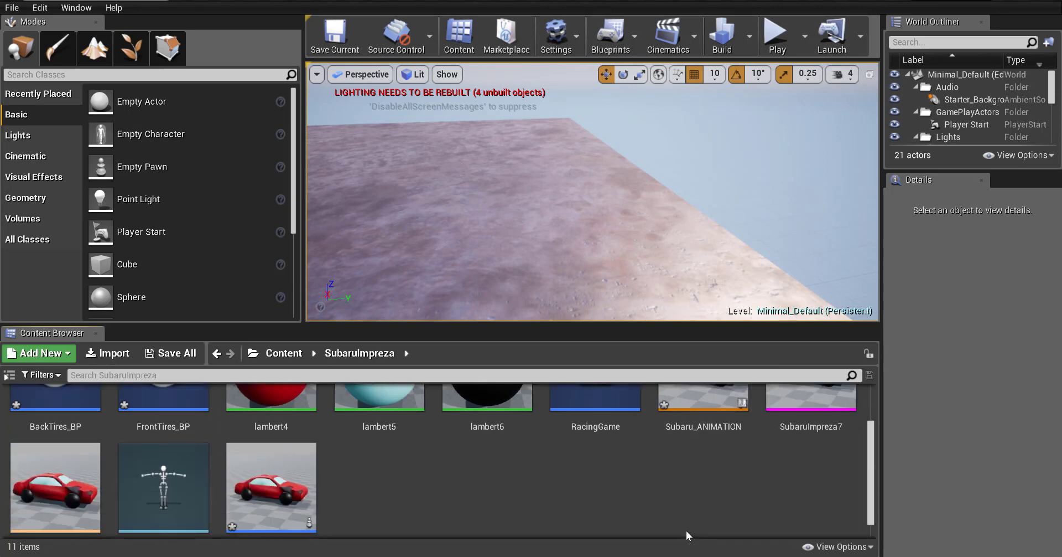
pyautogui.scroll(2, 686, 530)
pyautogui.scroll(-2, 460, 517)
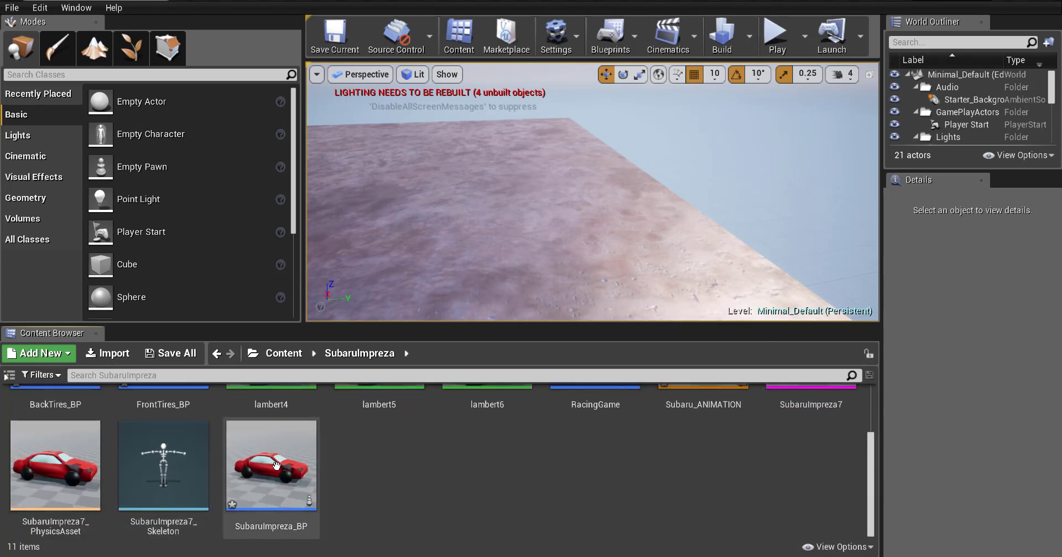
pyautogui.click(279, 464)
pyautogui.doubleClick(280, 464)
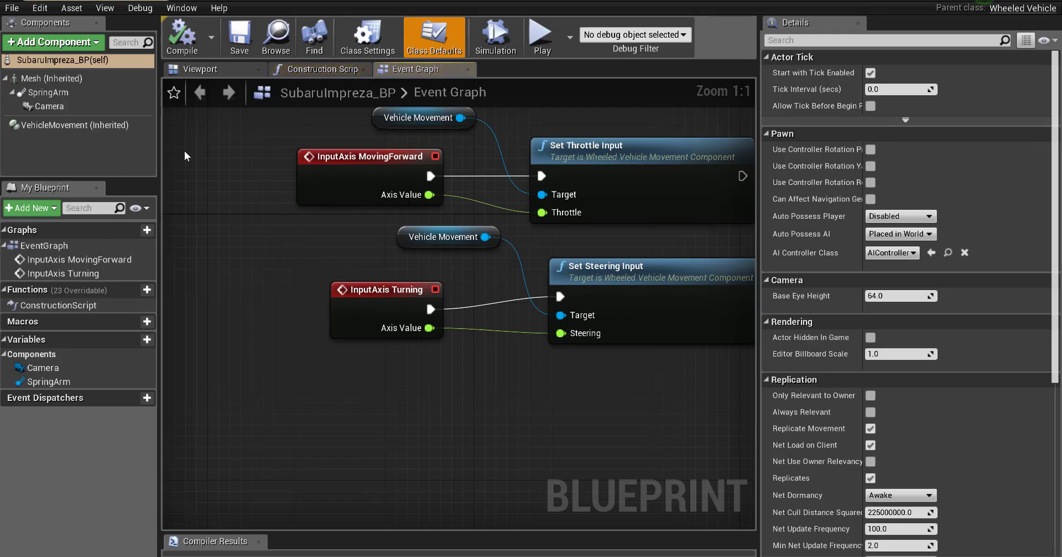
pyautogui.click(51, 78)
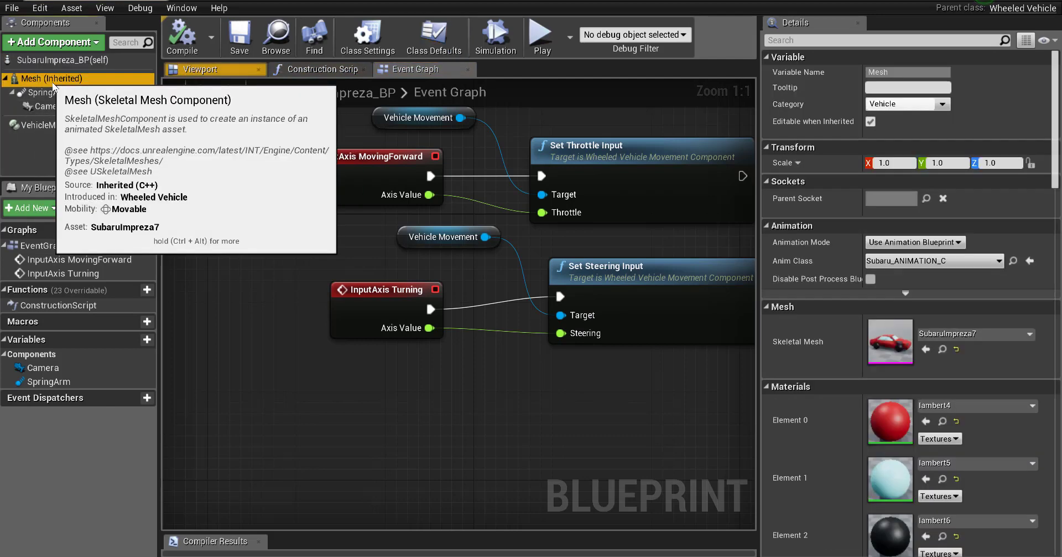
pyautogui.click(200, 70)
pyautogui.click(48, 92)
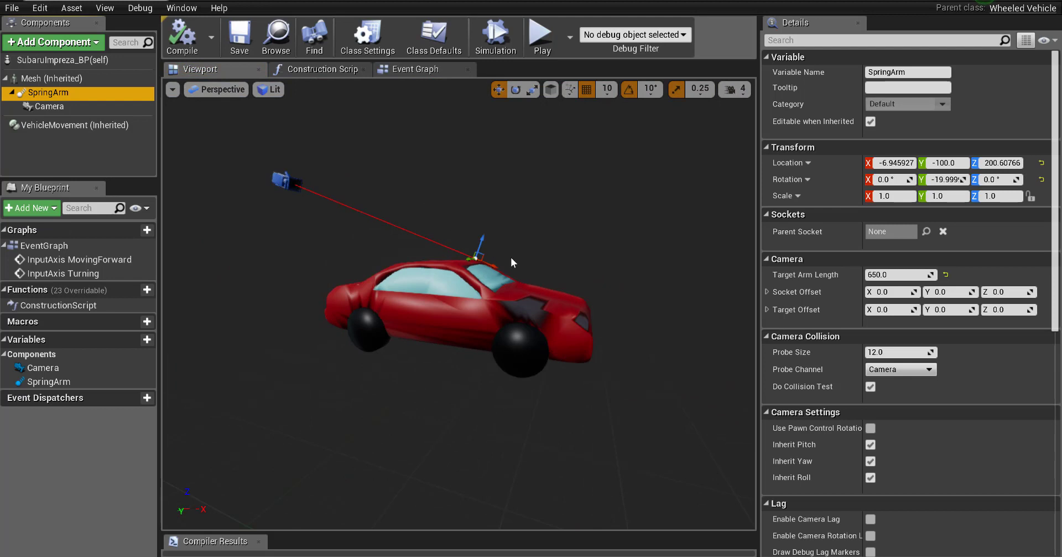
# Rotate the SpringArm to about -7.1°, -18.7°, 21.2° for an angled camera view, compile the blueprint and return to the level editor.
pyautogui.click(481, 253)
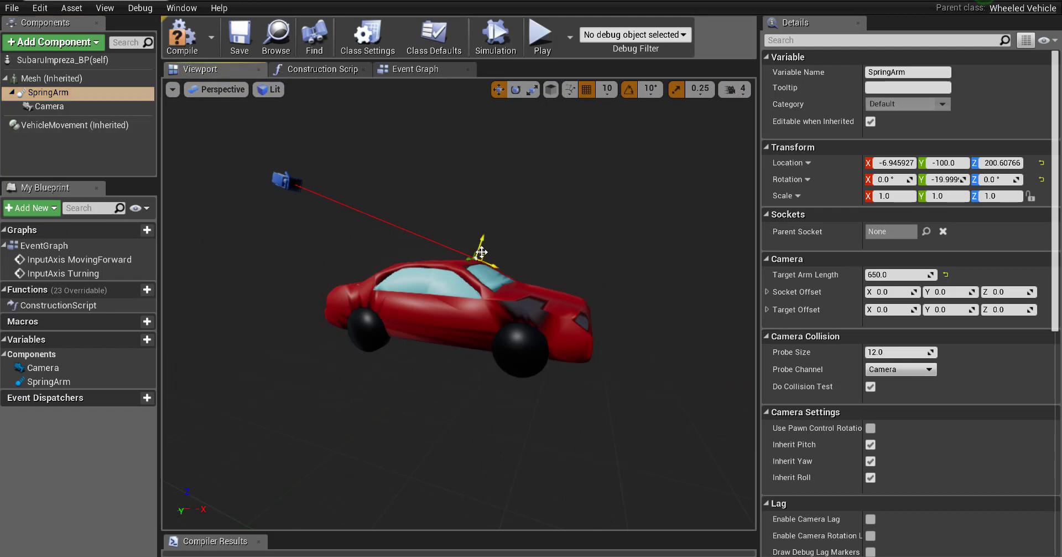
pyautogui.press('e')
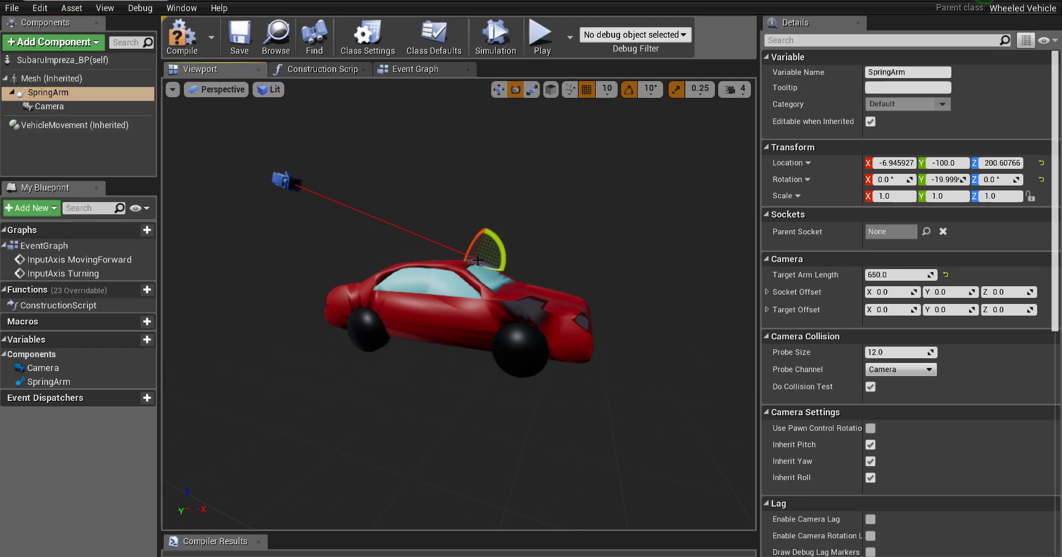
pyautogui.moveTo(482, 266); pyautogui.dragTo(506, 277)
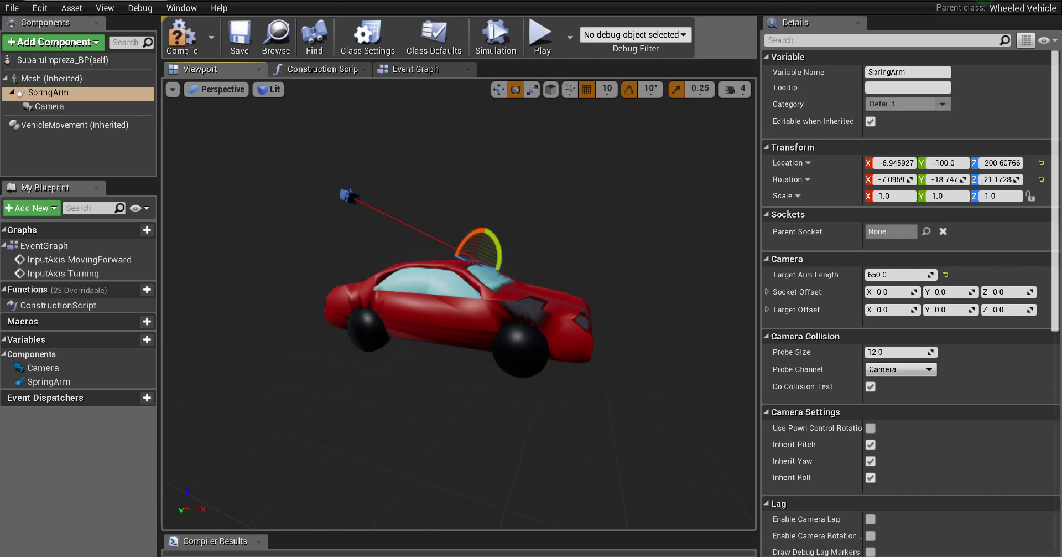
pyautogui.click(182, 38)
pyautogui.click(1012, 3)
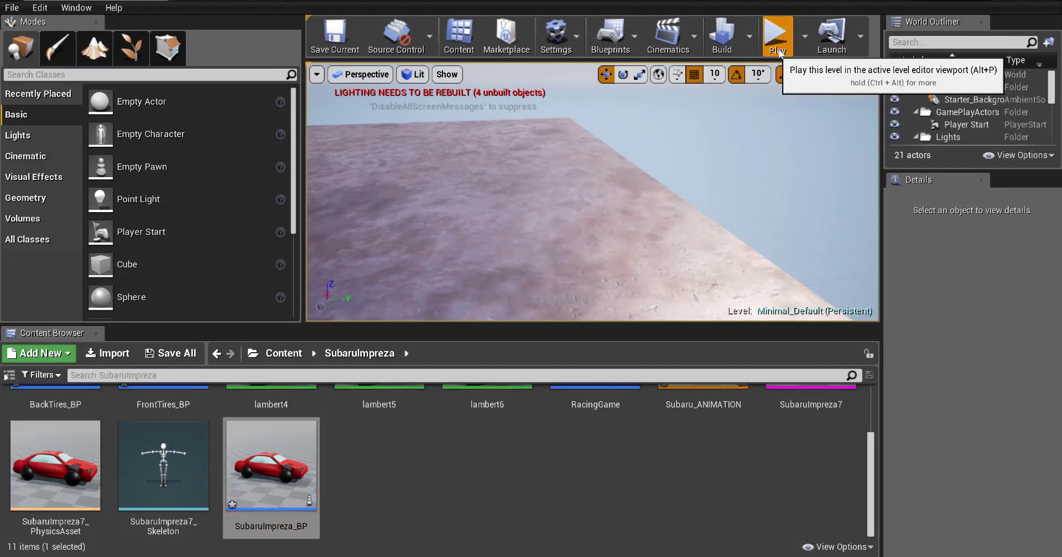
# Play the level again, drive the car forward and left to examine the wheels from the angled camera, and stop playing.
pyautogui.click(776, 32)
pyautogui.click(621, 309)
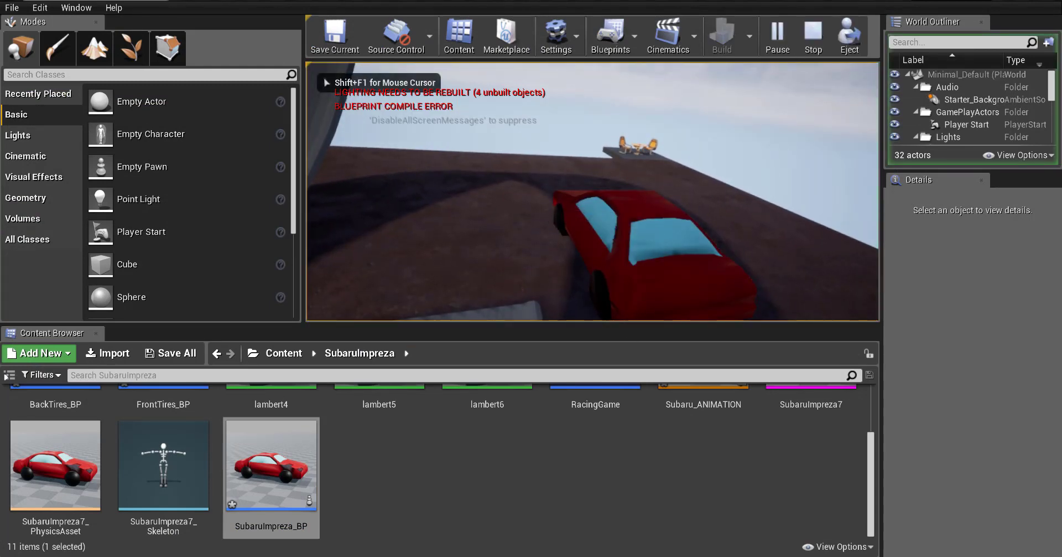
pyautogui.press('w')
pyautogui.press('a')
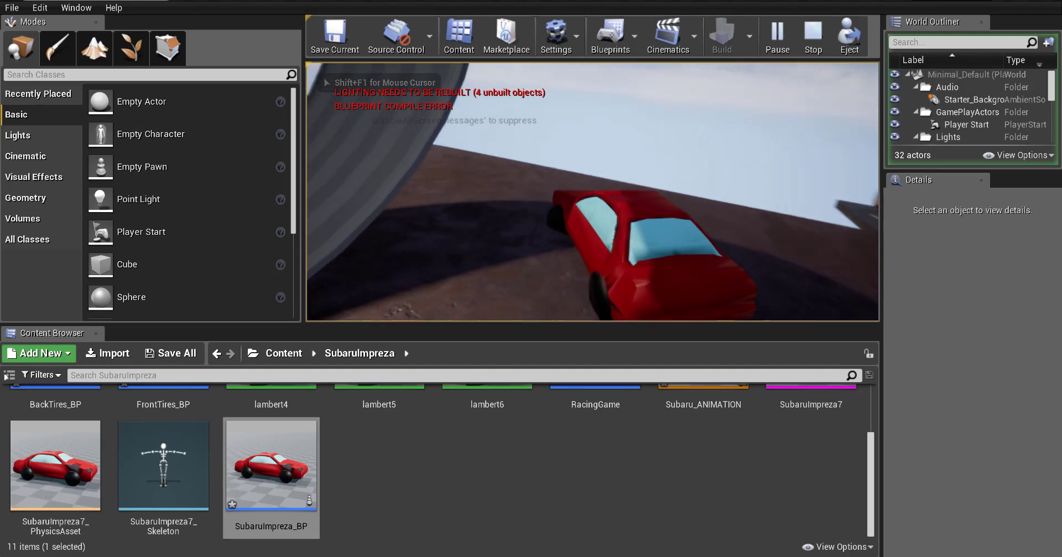
pyautogui.press('w')
pyautogui.press('a')
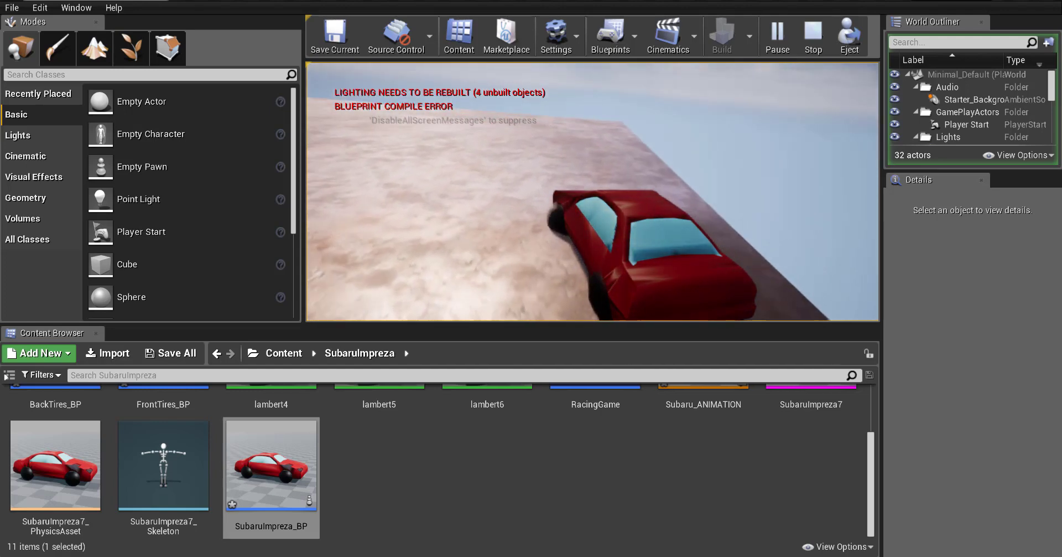
pyautogui.press('w')
pyautogui.press('a')
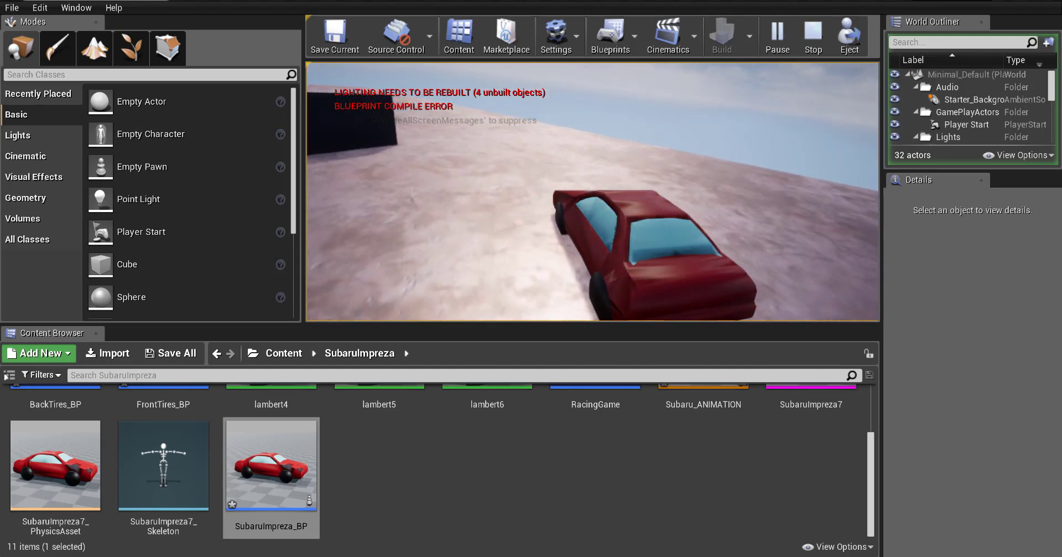
pyautogui.press('Escape')
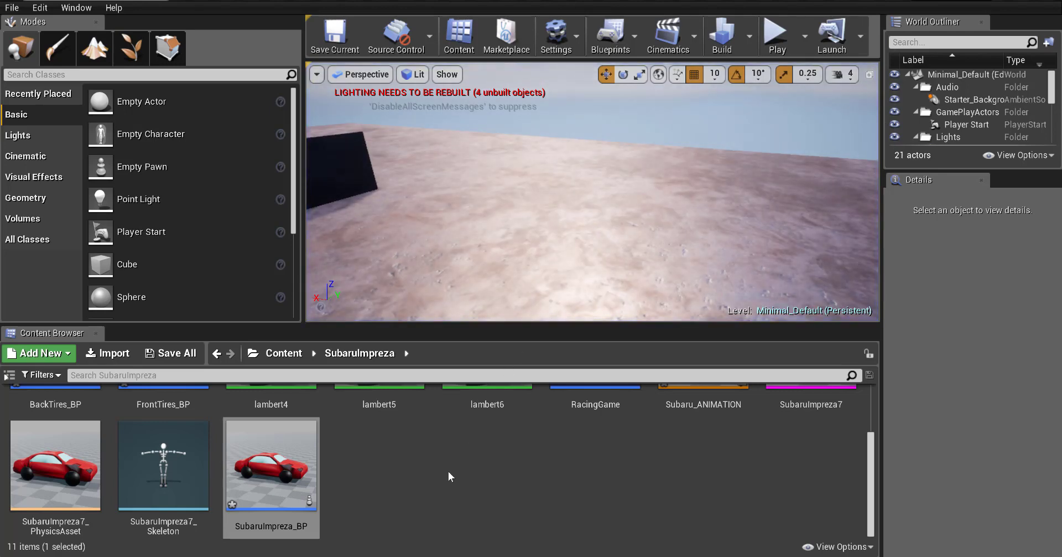
# Open FrontTires_BP, dismiss the stray CompilerResults window and review the wheel's Shape Radius.
pyautogui.scroll(2, 448, 472)
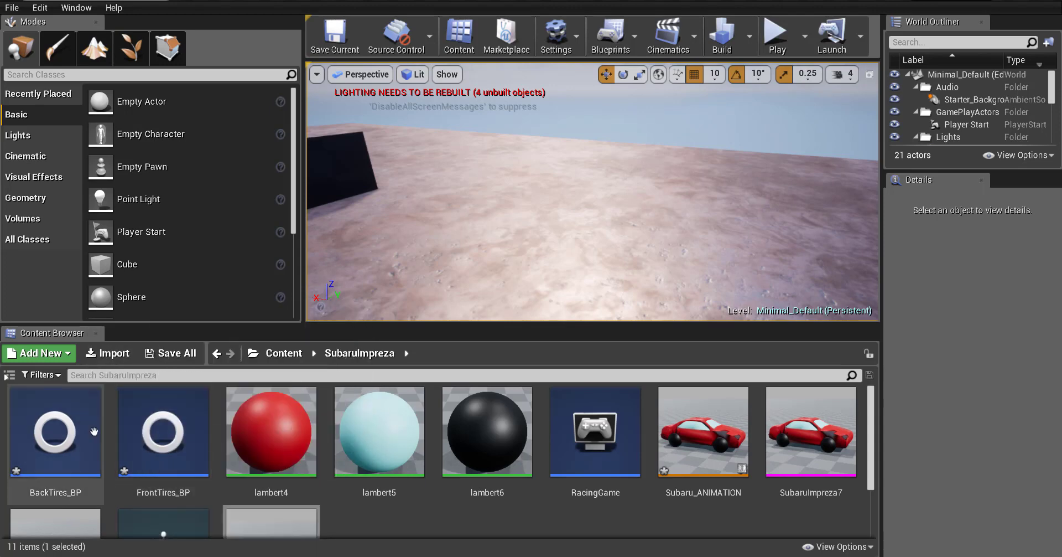
pyautogui.doubleClick(120, 433)
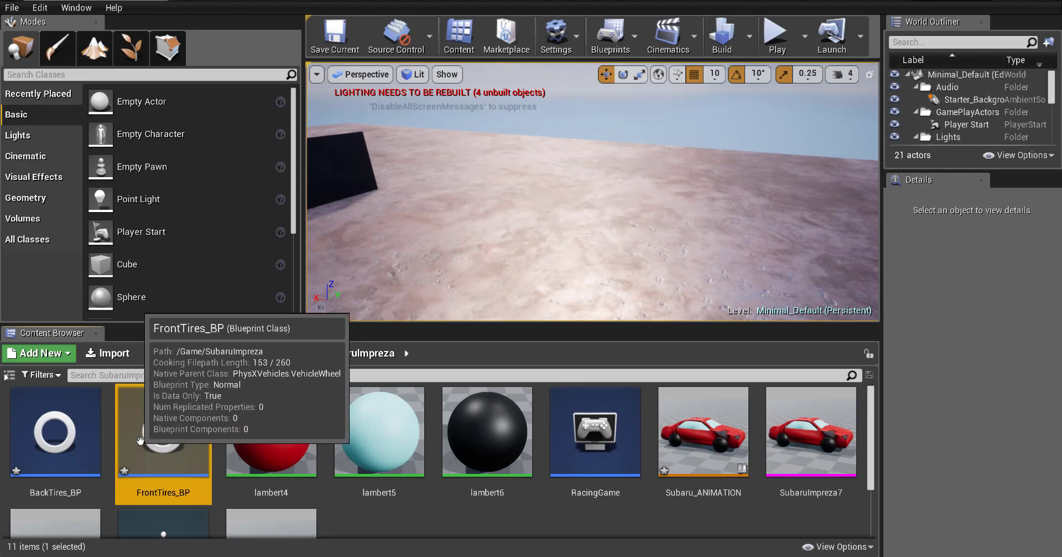
pyautogui.doubleClick(141, 440)
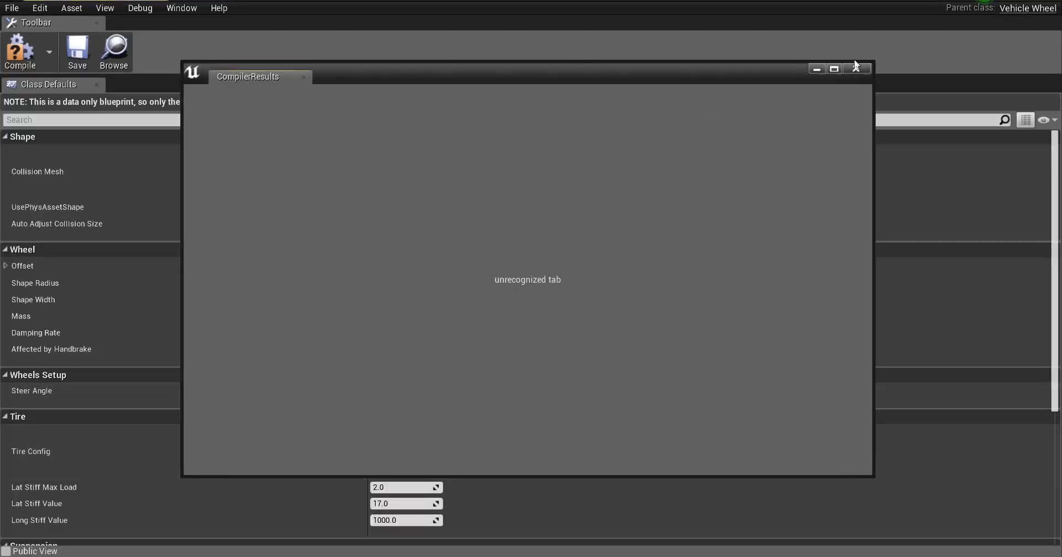
pyautogui.click(855, 69)
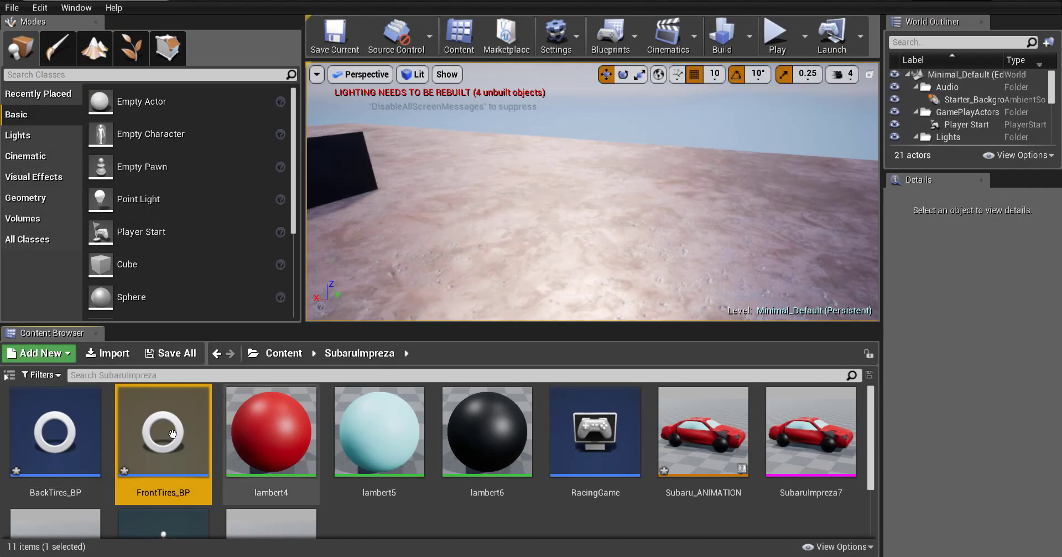
# Open BackTires_BP to check its wheel settings, and save both the BackTires_BP and FrontTires_BP blueprints.
pyautogui.click(58, 440)
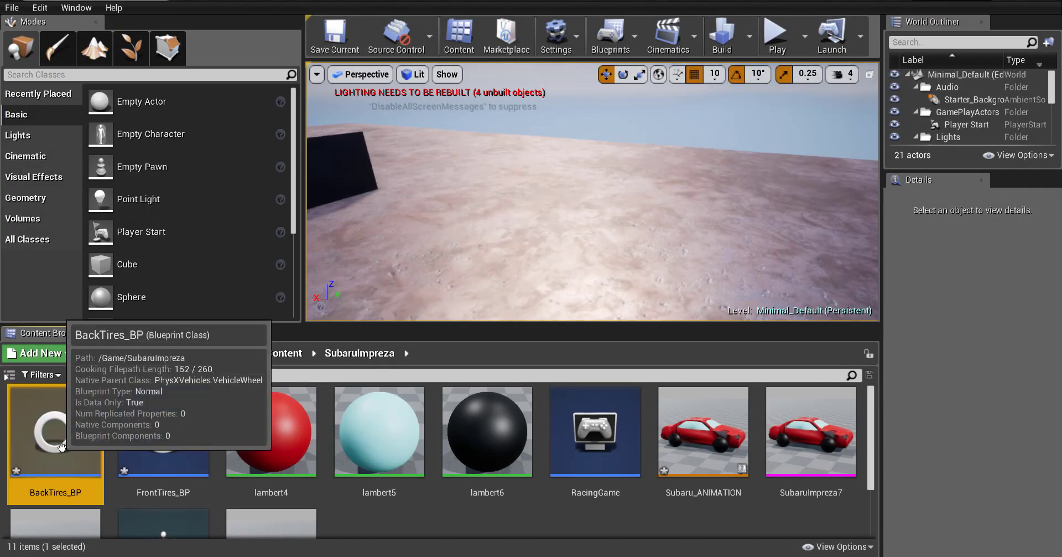
pyautogui.doubleClick(64, 446)
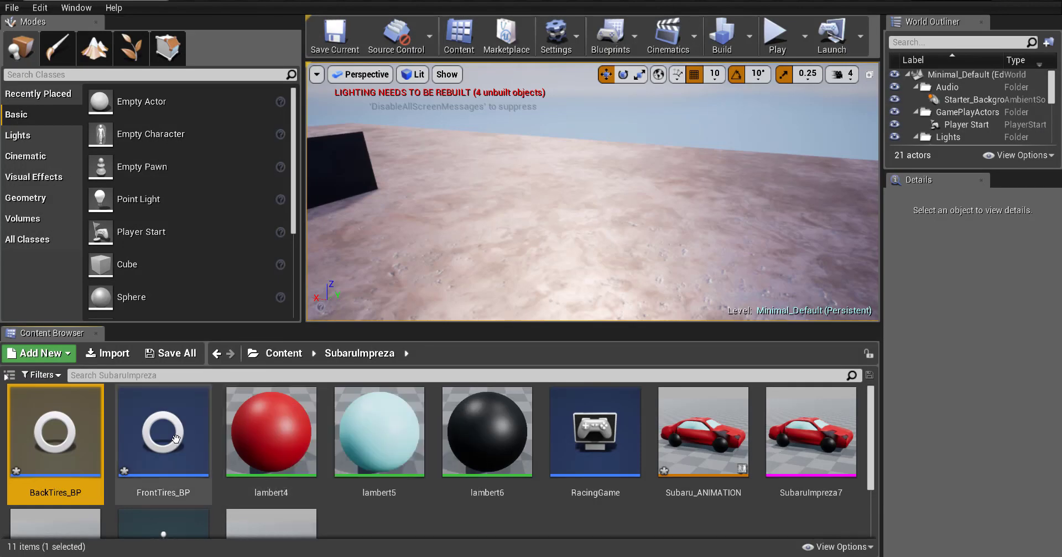
pyautogui.keyDown('ctrl'); pyautogui.click(175, 446); pyautogui.keyUp('ctrl')
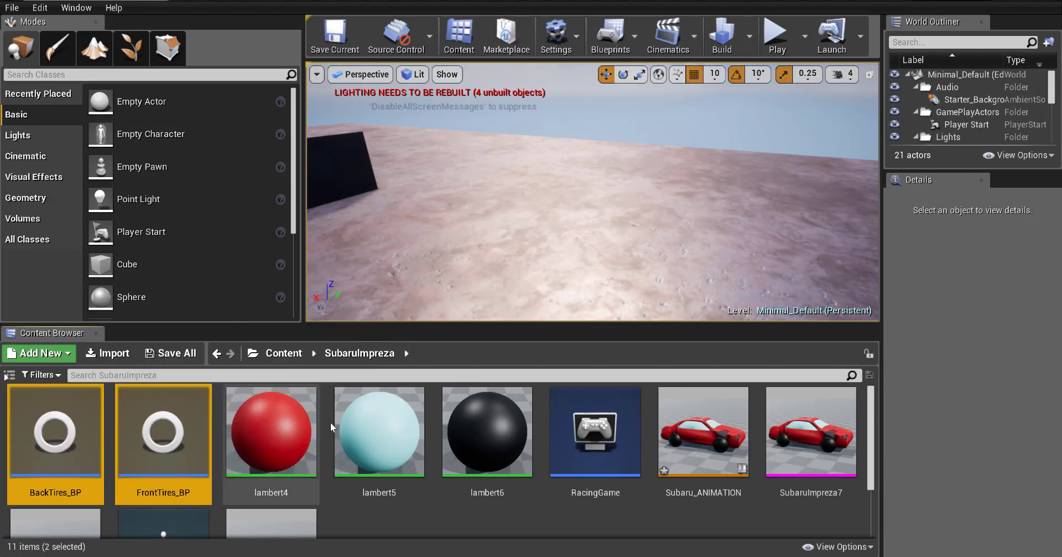
# Test-drive the car forward and left in the level with the saved tire blueprints, and end the play session.
pyautogui.click(784, 47)
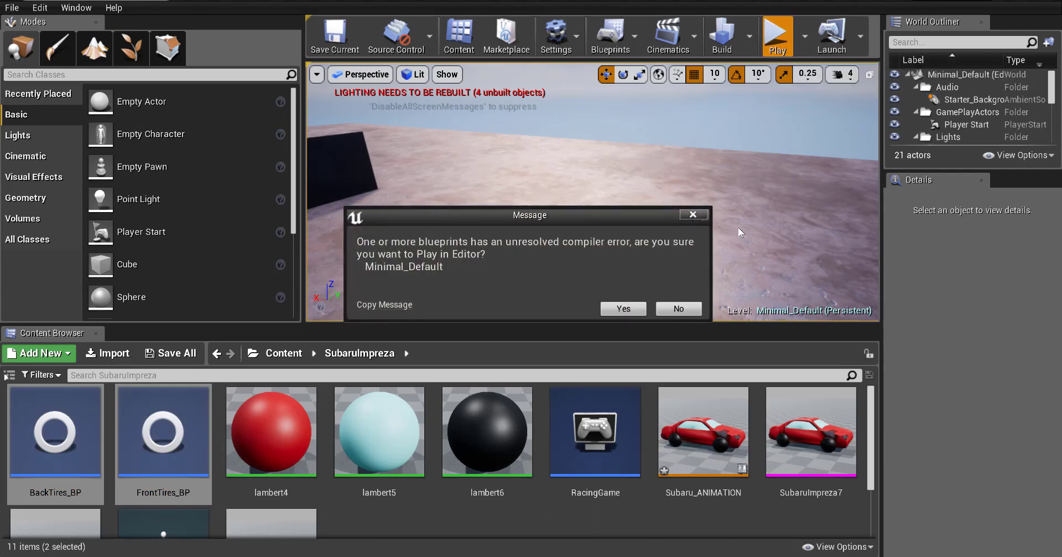
pyautogui.click(637, 308)
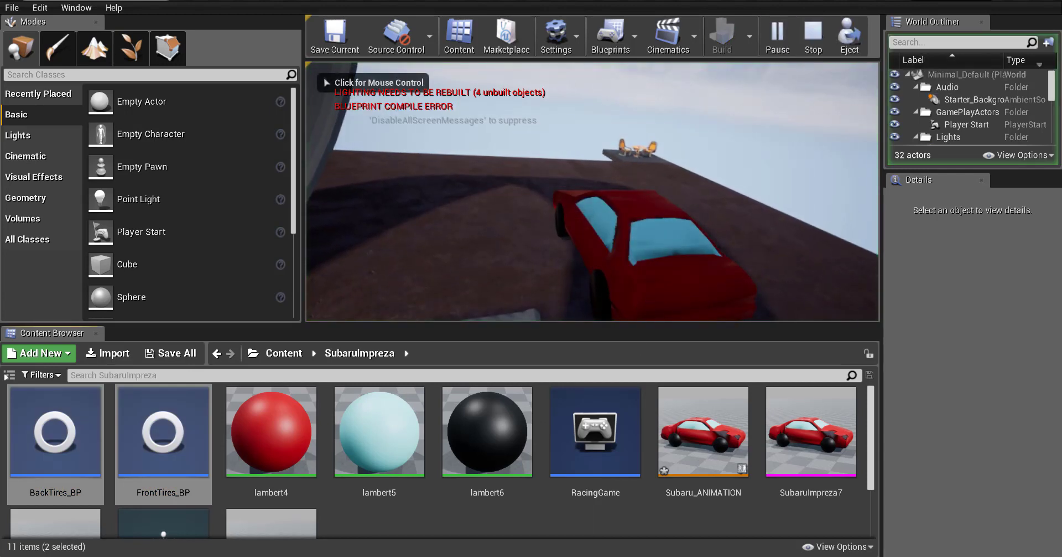
pyautogui.press('w')
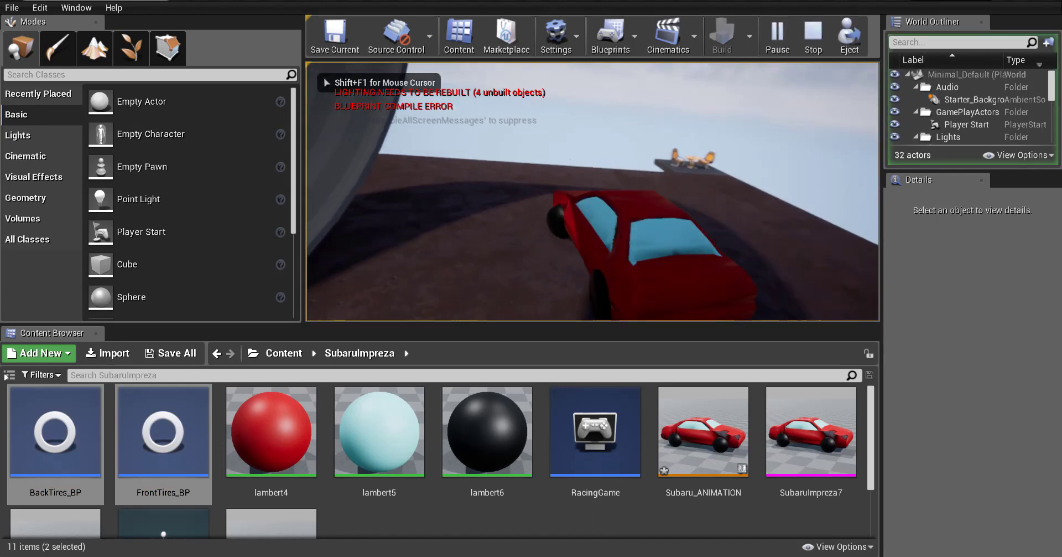
pyautogui.press('a')
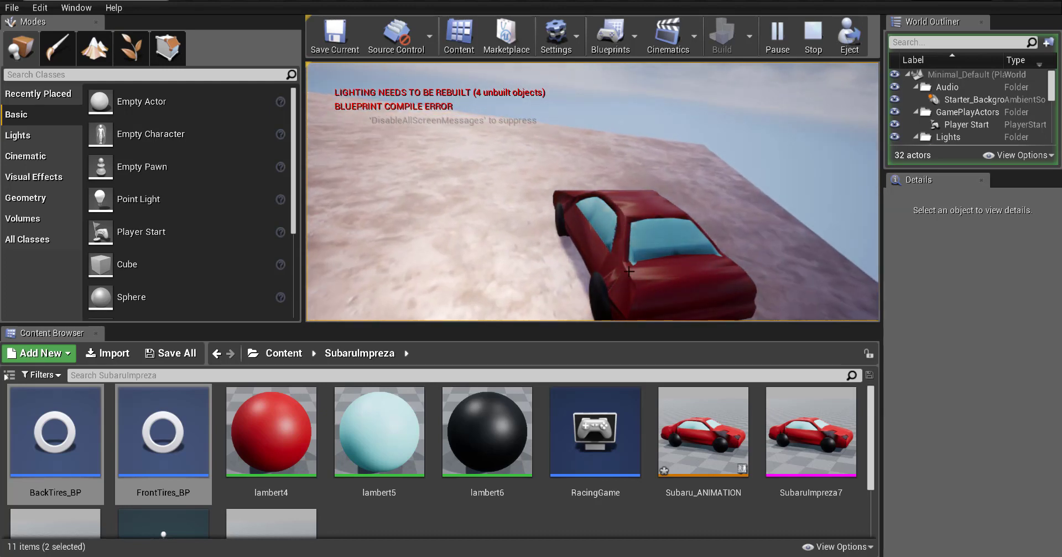
pyautogui.press('Escape')
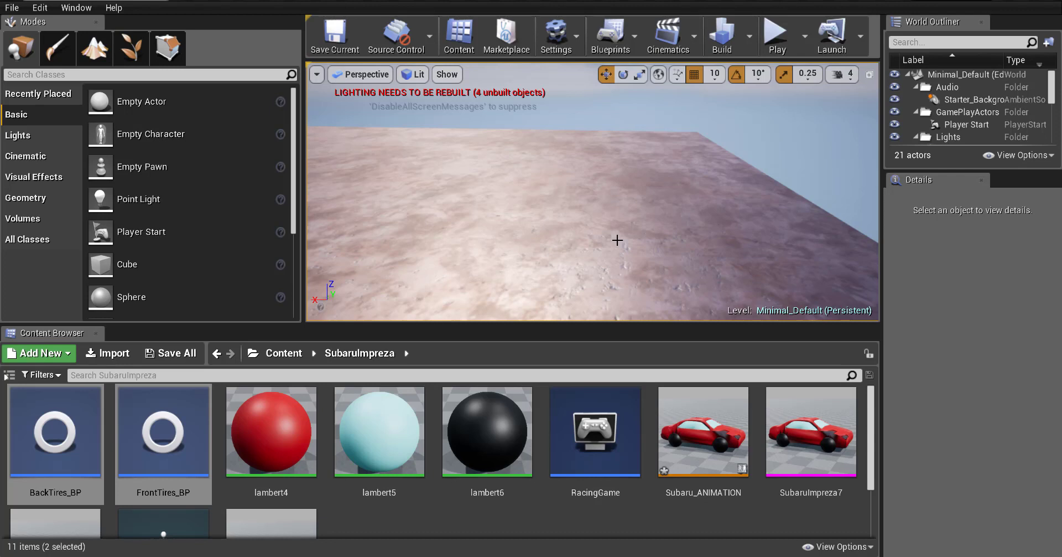
# Open SubaruImpreza_BP and show its SpringArm component in the blueprint's 3D view.
pyautogui.scroll(-2, 468, 502)
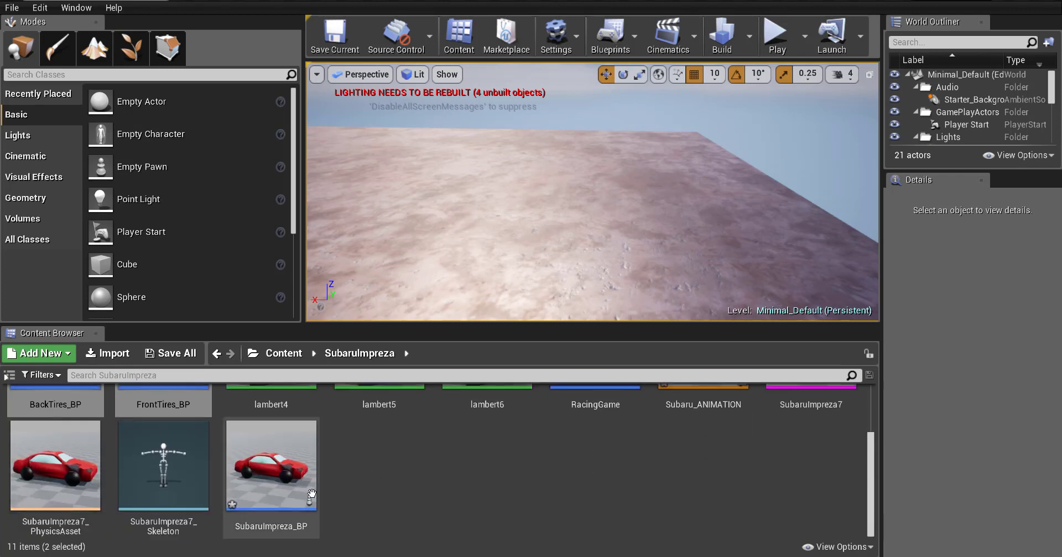
pyautogui.doubleClick(279, 458)
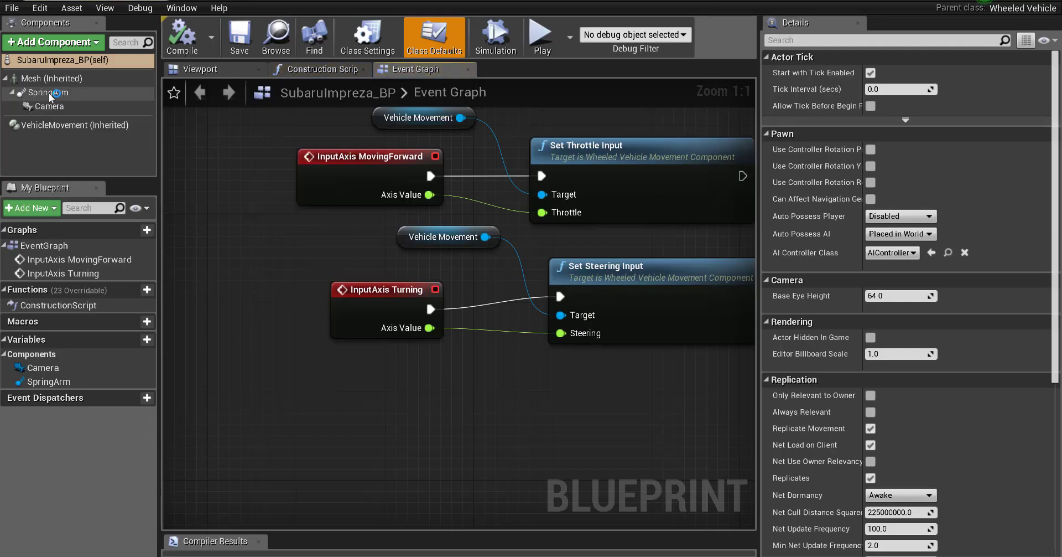
pyautogui.click(49, 93)
pyautogui.click(221, 68)
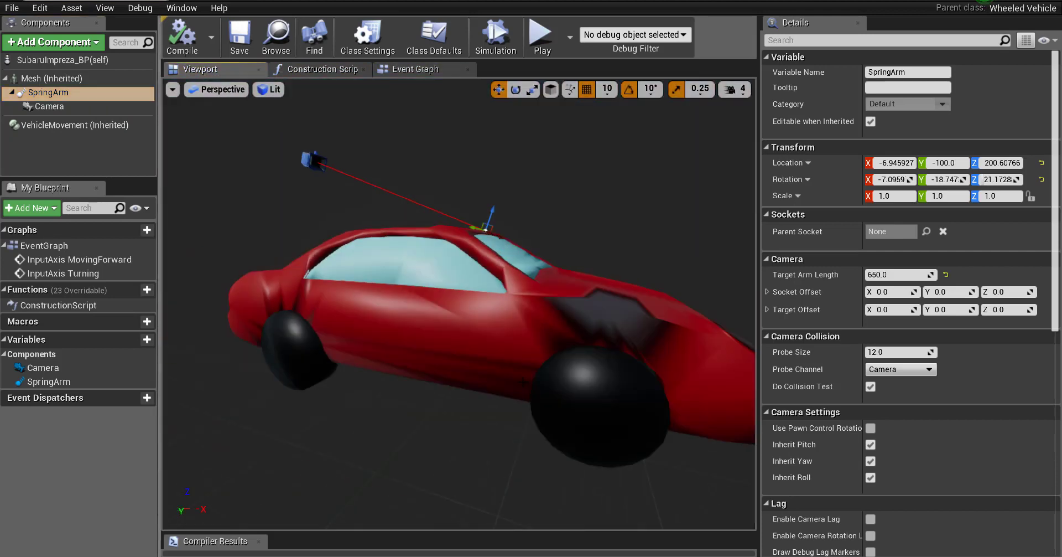
pyautogui.click(484, 229)
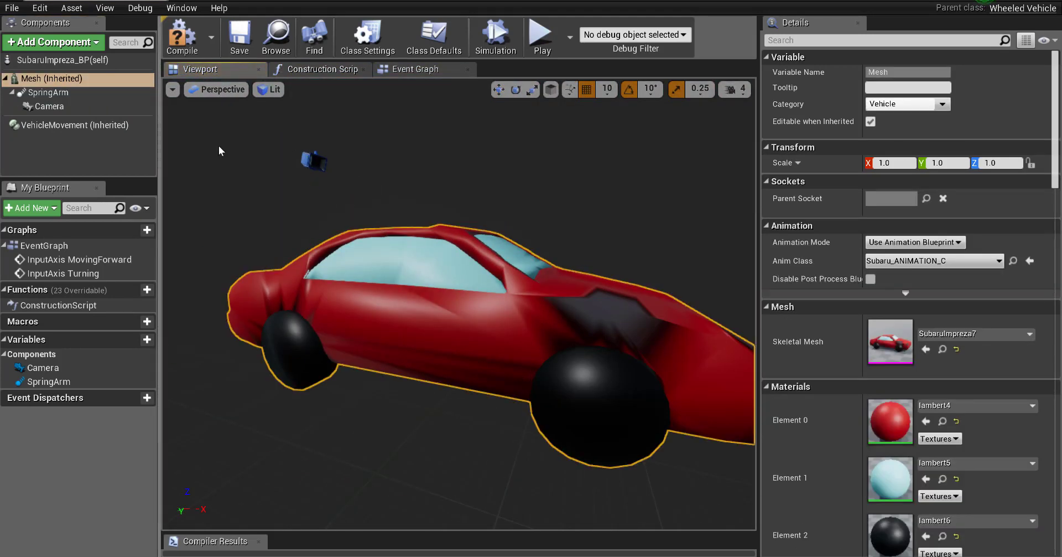
pyautogui.click(48, 92)
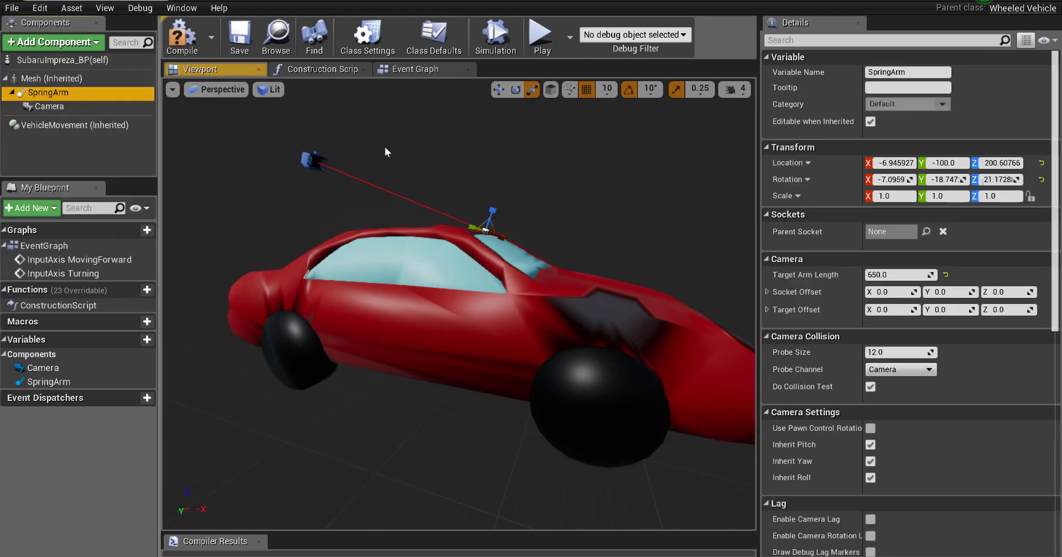
pyautogui.click(484, 231)
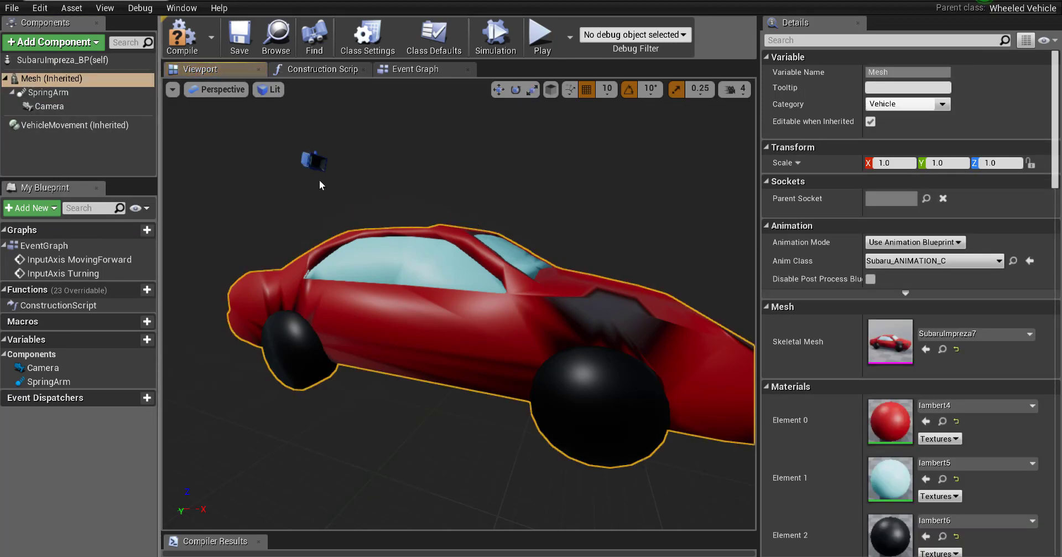
pyautogui.click(313, 161)
pyautogui.click(83, 93)
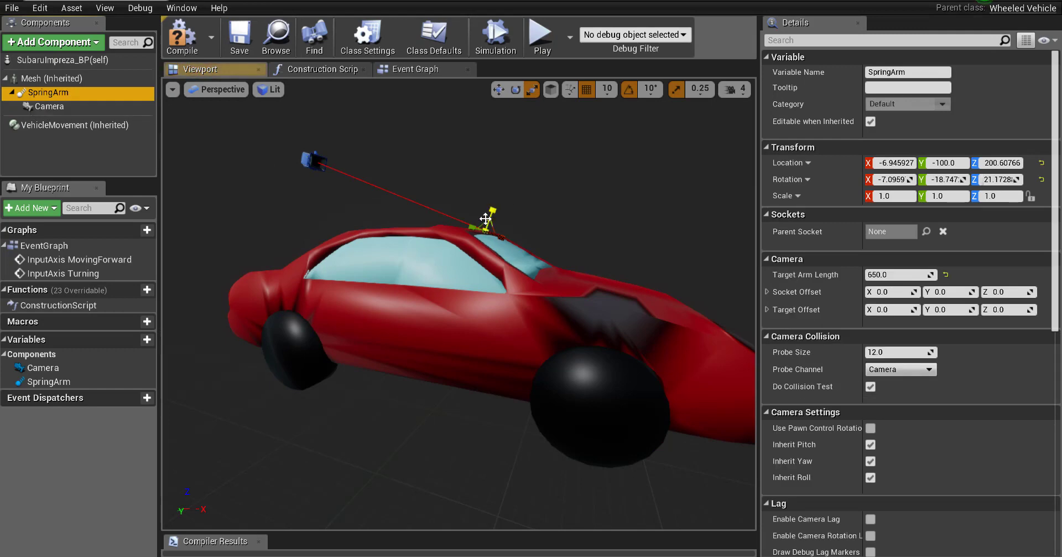
pyautogui.click(486, 232)
pyautogui.moveTo(303, 148); pyautogui.dragTo(303, 157)
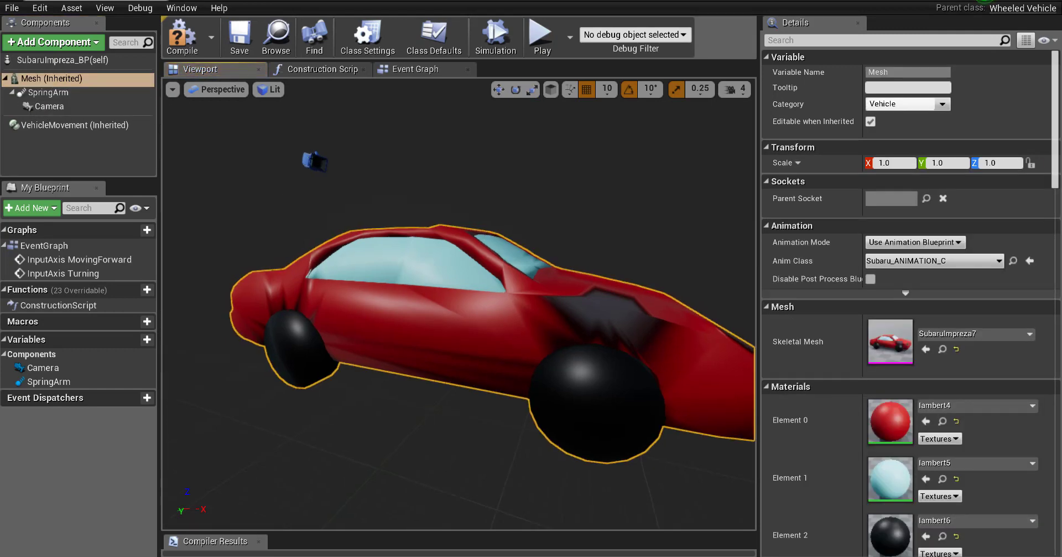
pyautogui.click(305, 161)
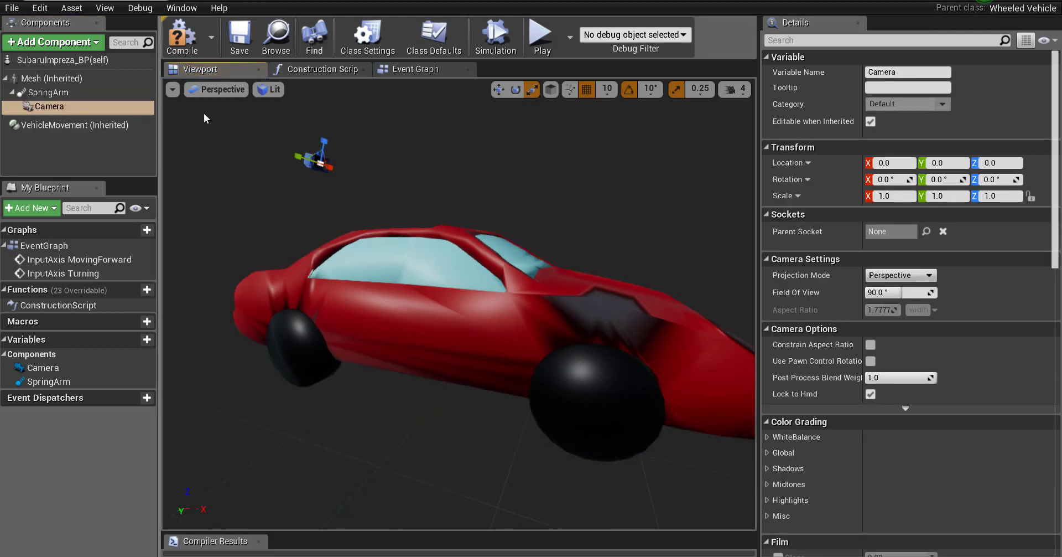
# Rotate the SpringArm to 0°, -20°, 0° so the camera sits straight behind the car, compile the blueprint and close it.
pyautogui.click(33, 92)
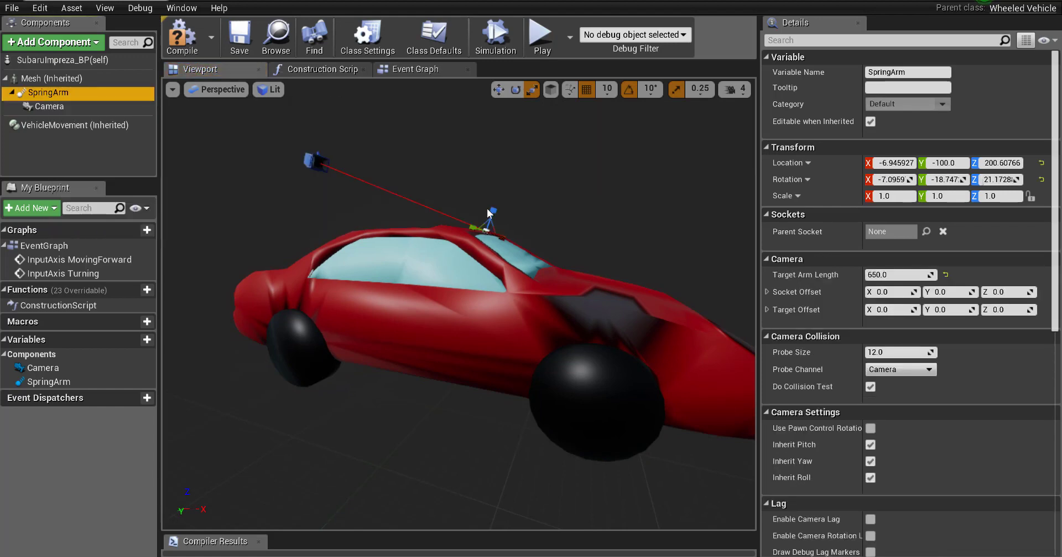
pyautogui.click(492, 211)
pyautogui.press('e')
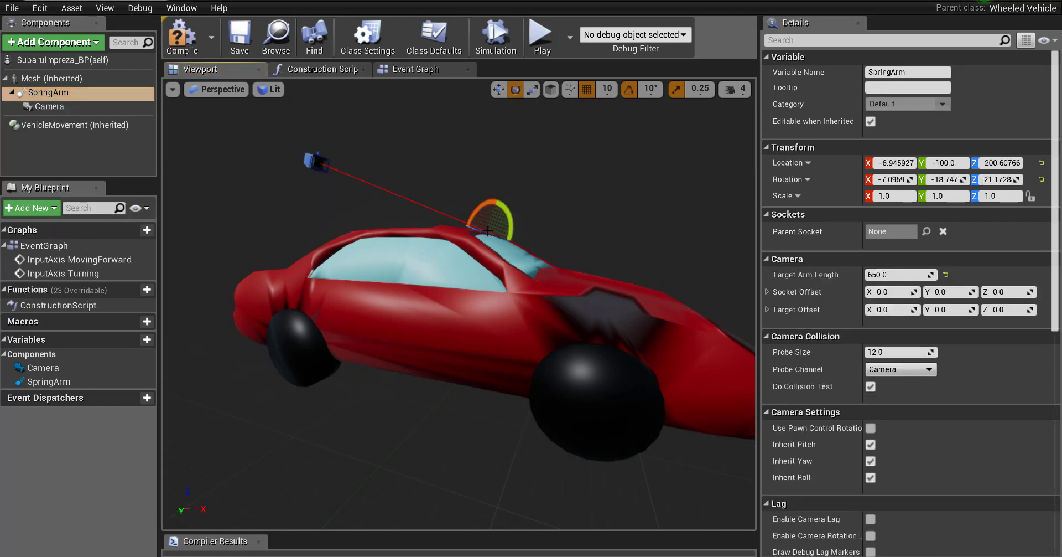
pyautogui.moveTo(487, 235); pyautogui.dragTo(482, 232)
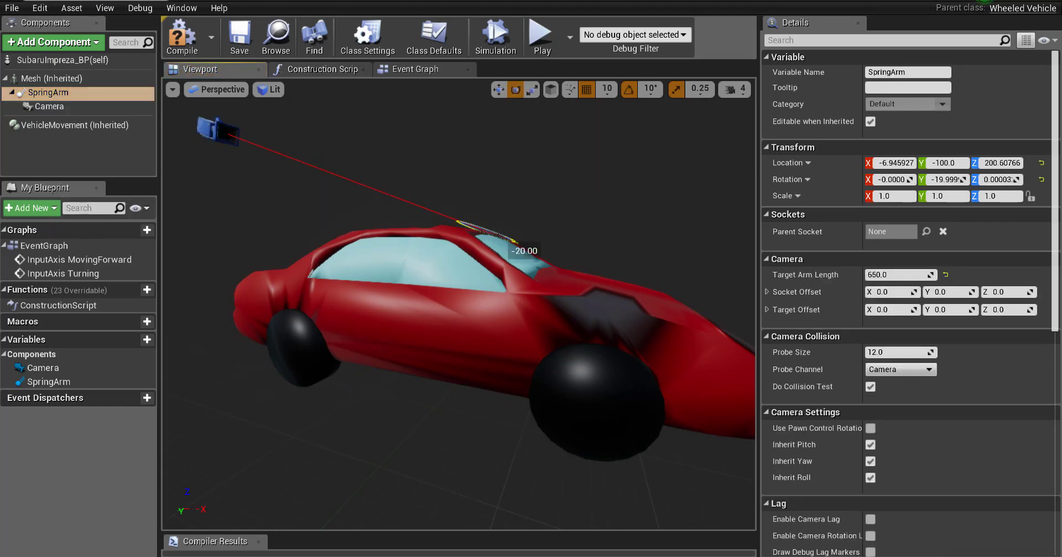
pyautogui.scroll(-4, 425, 146)
pyautogui.click(182, 39)
pyautogui.click(1000, 1)
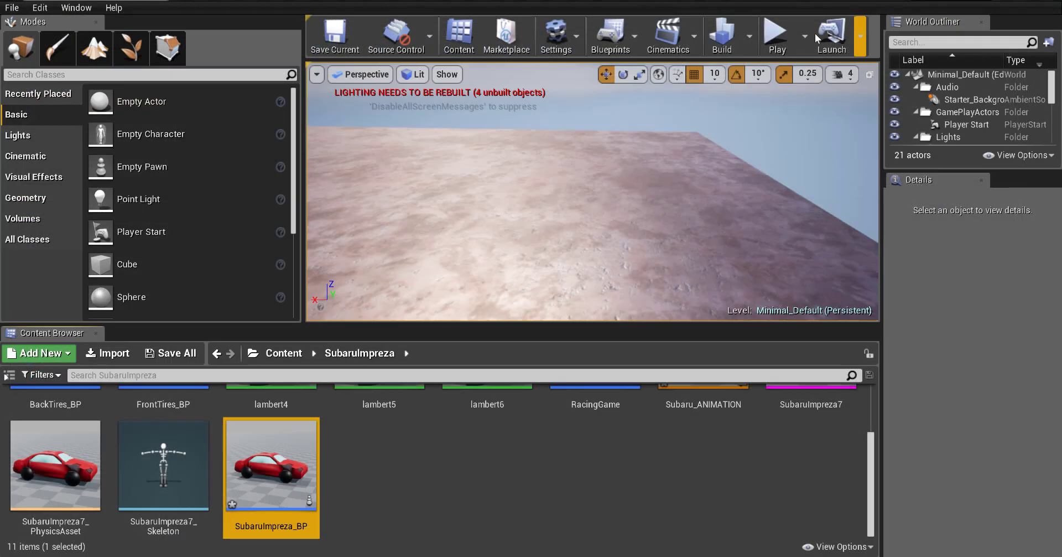
# Play the level despite the blueprint compiler error to check the new camera angle, and stop playing.
pyautogui.click(778, 41)
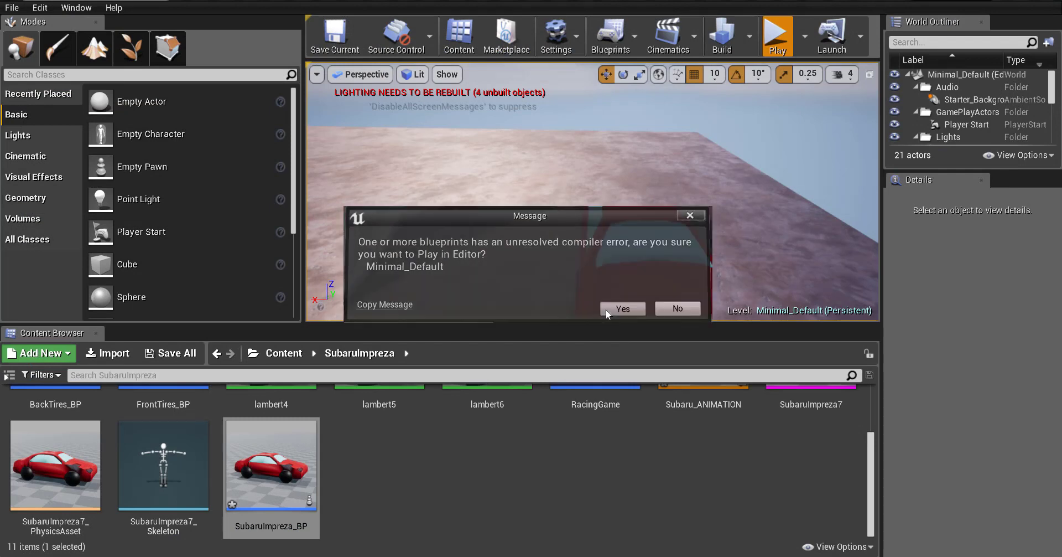
pyautogui.click(609, 310)
pyautogui.click(623, 280)
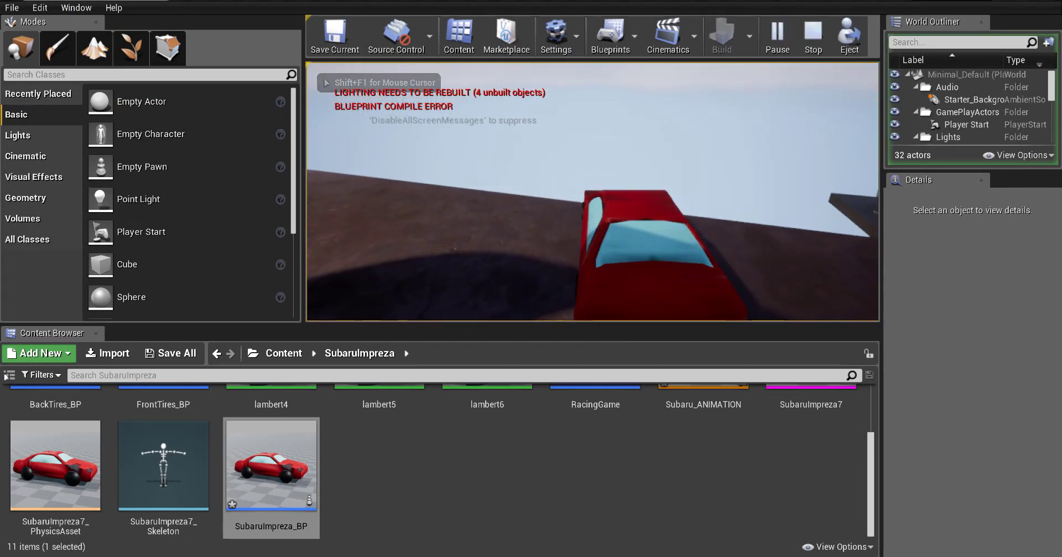
pyautogui.press('Escape')
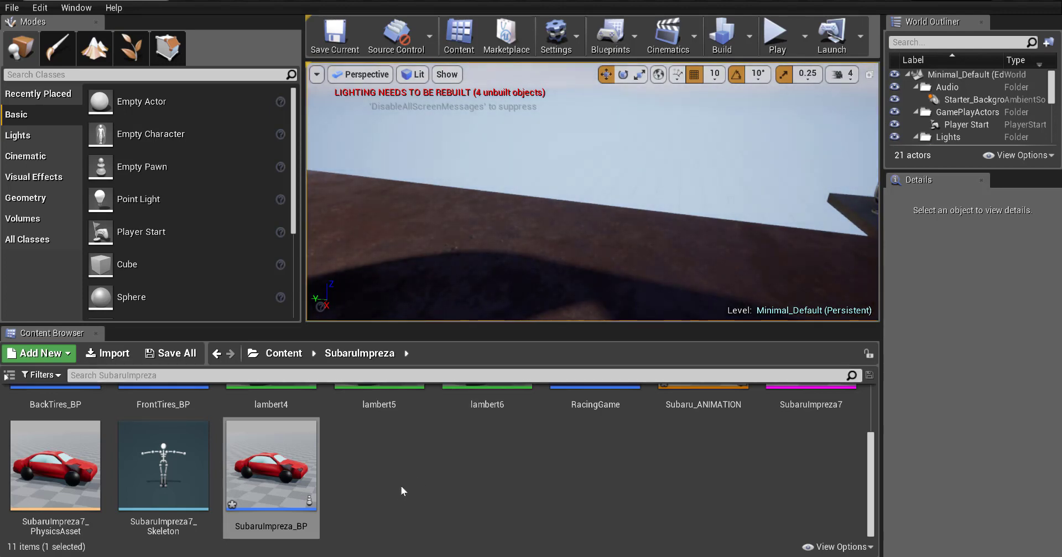
# Open SubaruImpreza7_PhysicsAsset to view its bodies, and examine the car's body shading in the SubaruImpreza_BP 3D view.
pyautogui.scroll(2, 412, 483)
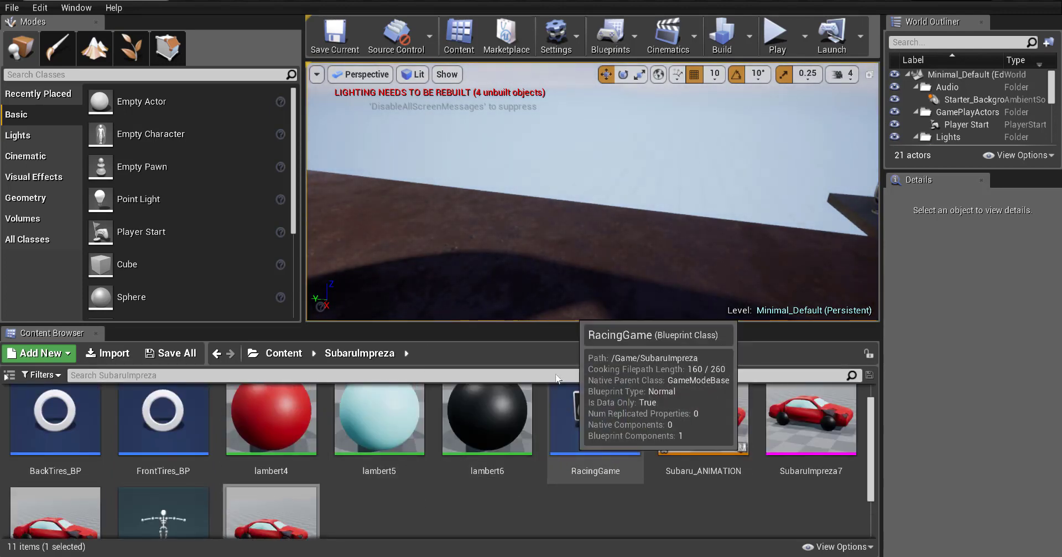
pyautogui.scroll(-2, 230, 450)
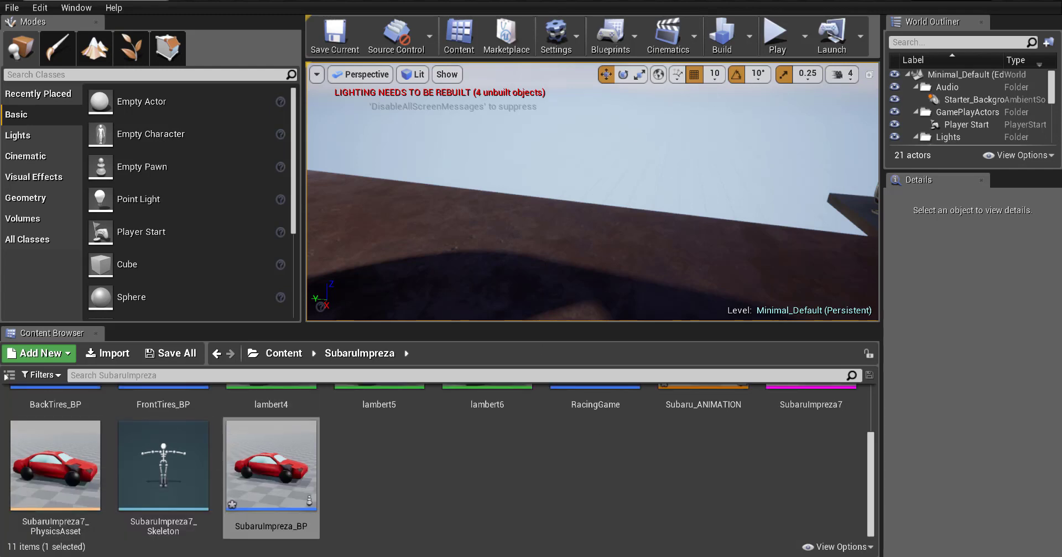
pyautogui.doubleClick(56, 464)
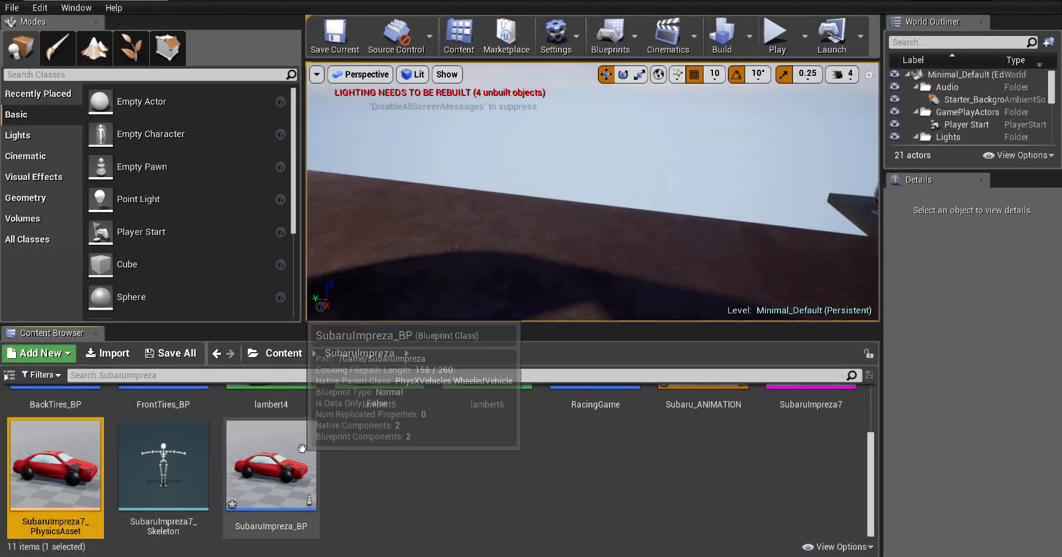
pyautogui.doubleClick(303, 447)
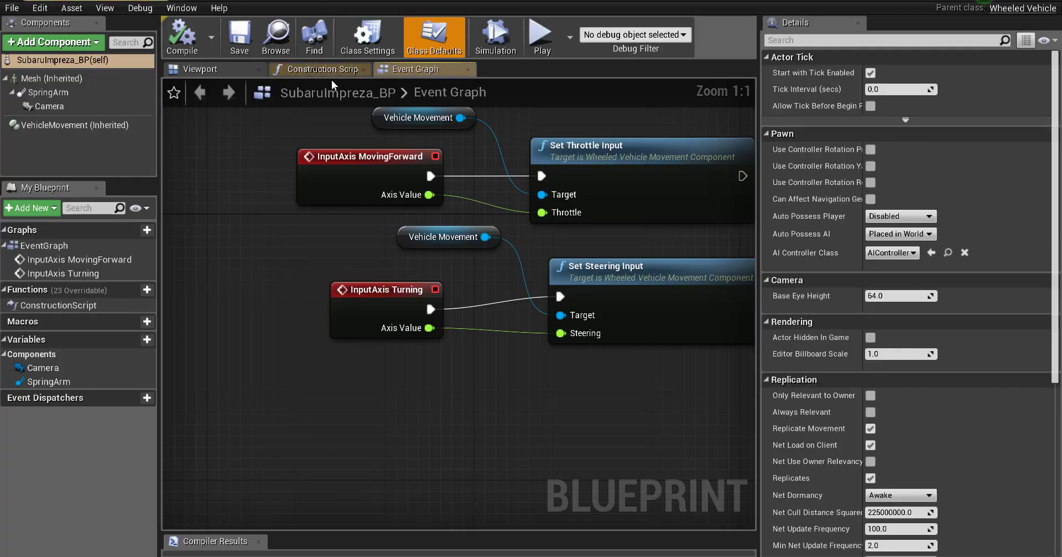
pyautogui.click(244, 68)
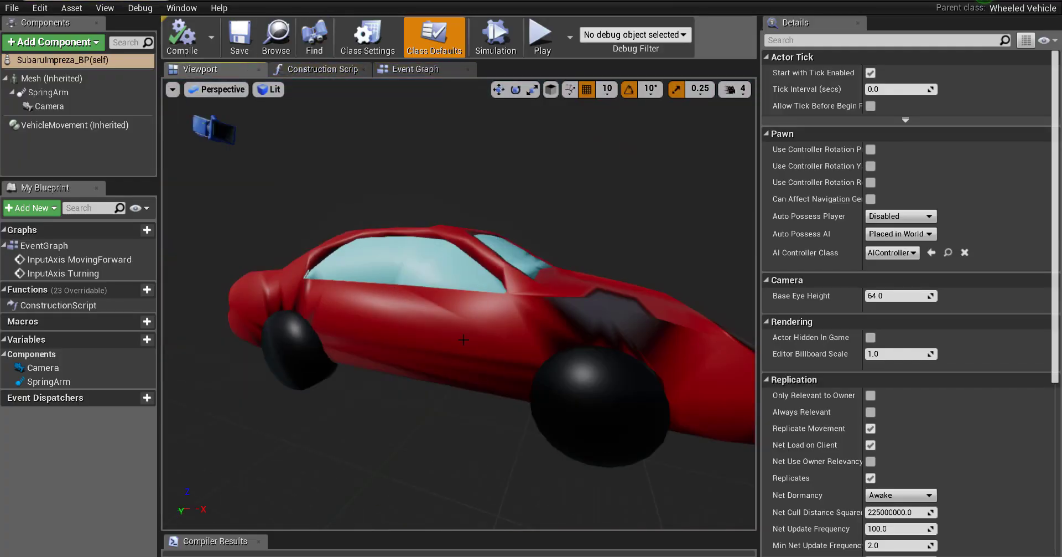
pyautogui.moveTo(459, 465); pyautogui.dragTo(531, 465, button='middle')
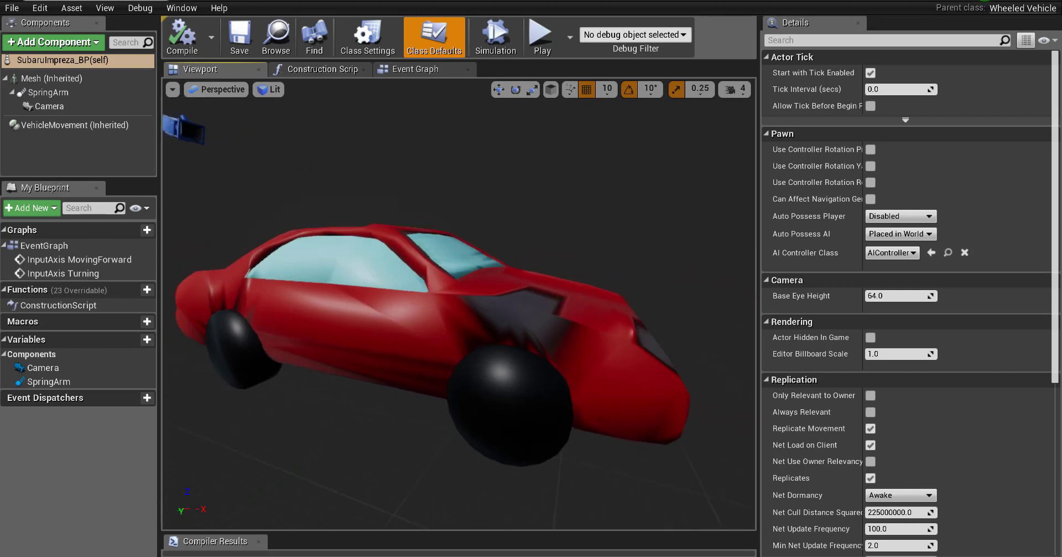
pyautogui.moveTo(399, 465); pyautogui.dragTo(377, 466)
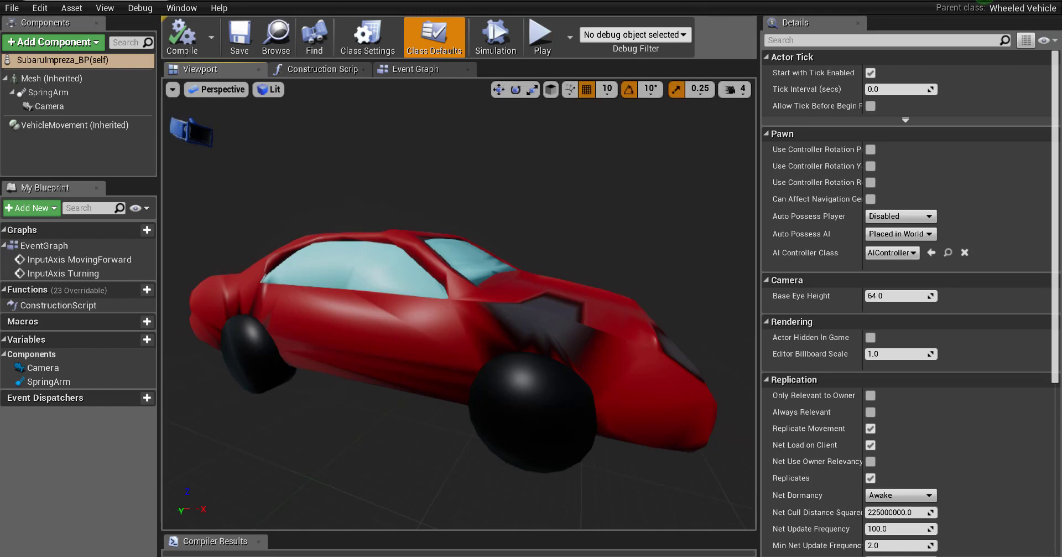
# Return to the level editor, open the SubaruImpreza7 skeletal mesh and widen its preview area.
pyautogui.hotkey('alt', 'Tab')
pyautogui.click(511, 484)
pyautogui.scroll(2, 517, 491)
pyautogui.scroll(-2, 517, 491)
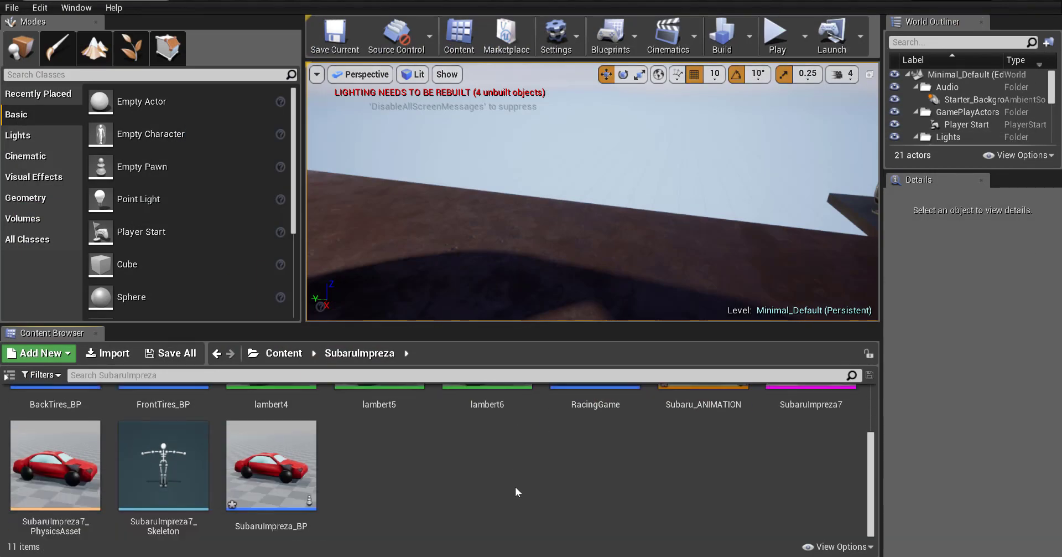
pyautogui.scroll(2, 450, 476)
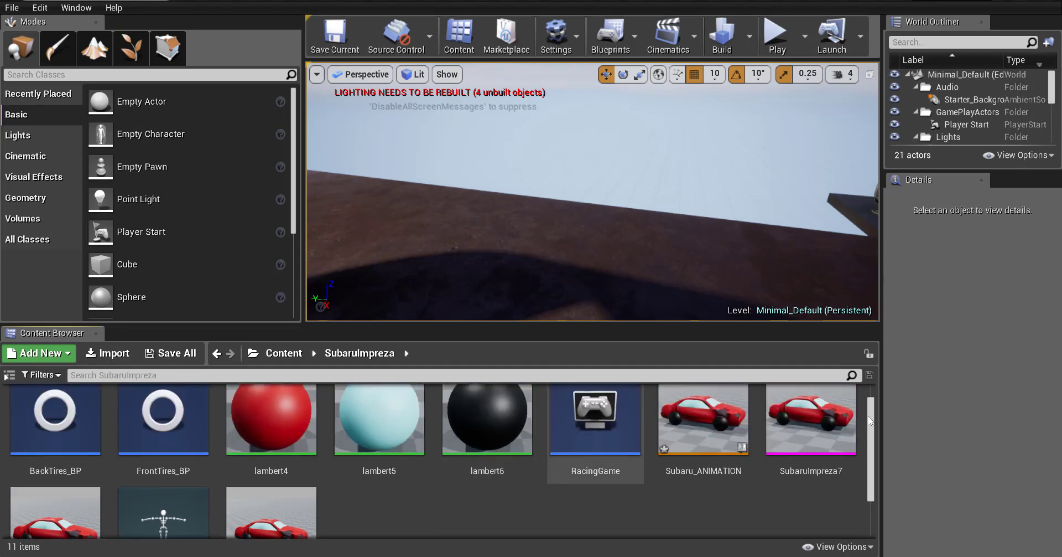
pyautogui.doubleClick(812, 425)
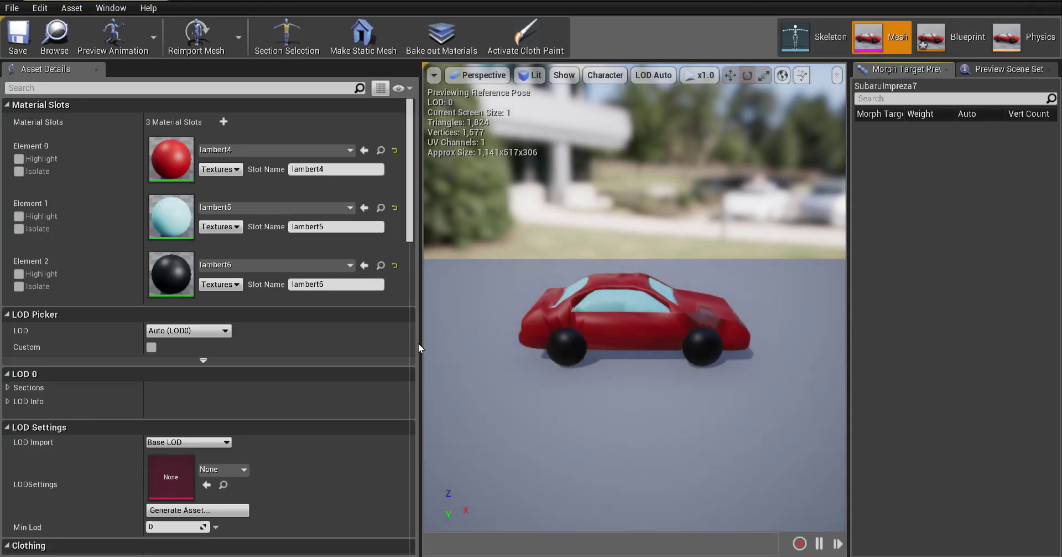
pyautogui.moveTo(418, 350); pyautogui.dragTo(328, 347)
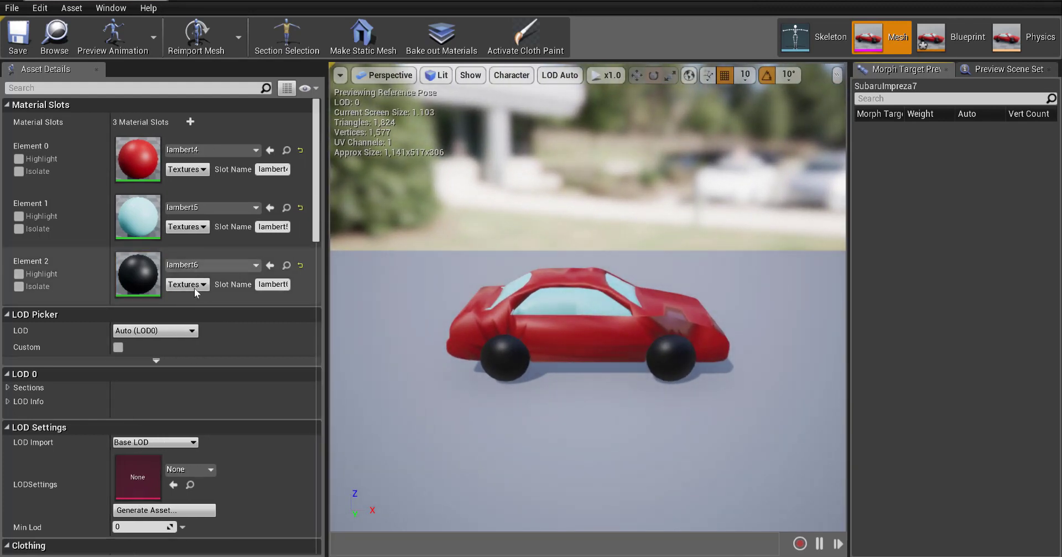
# Set the mesh's Normal Import Method to Import Normals and Tangents, reimport the mesh and inspect its shading.
pyautogui.scroll(-10, 191, 310)
pyautogui.scroll(-7, 191, 314)
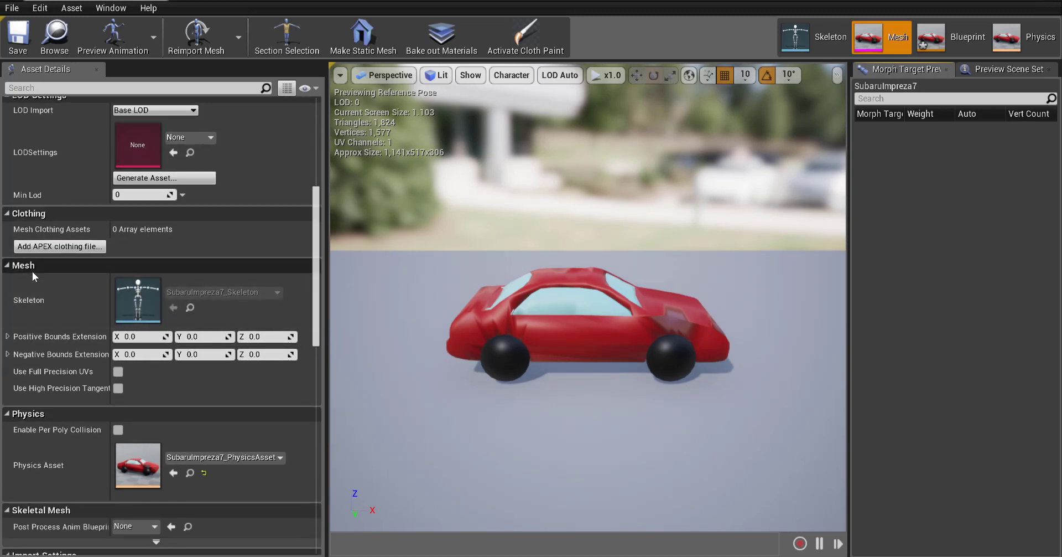
pyautogui.scroll(-6, 35, 275)
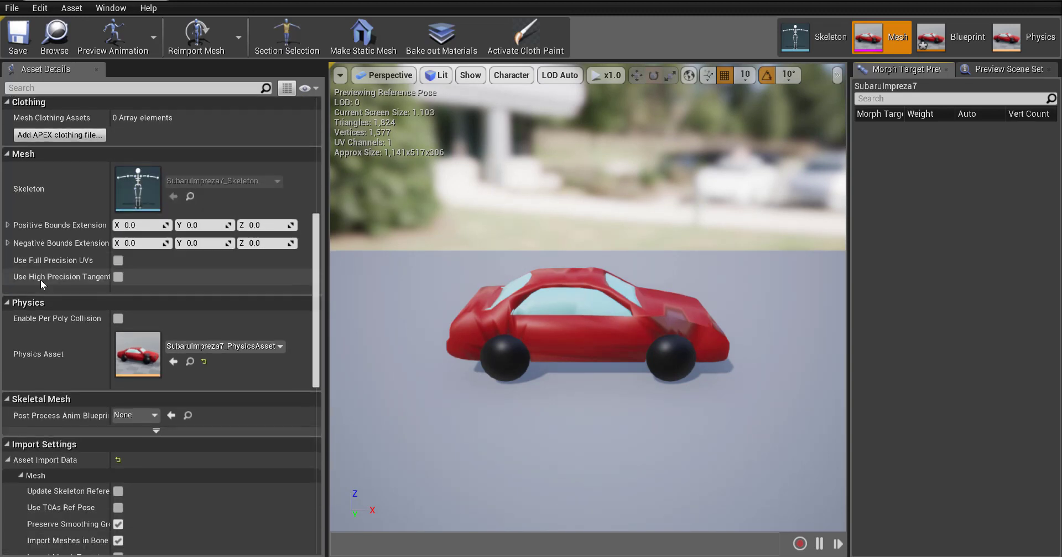
pyautogui.scroll(-5, 41, 280)
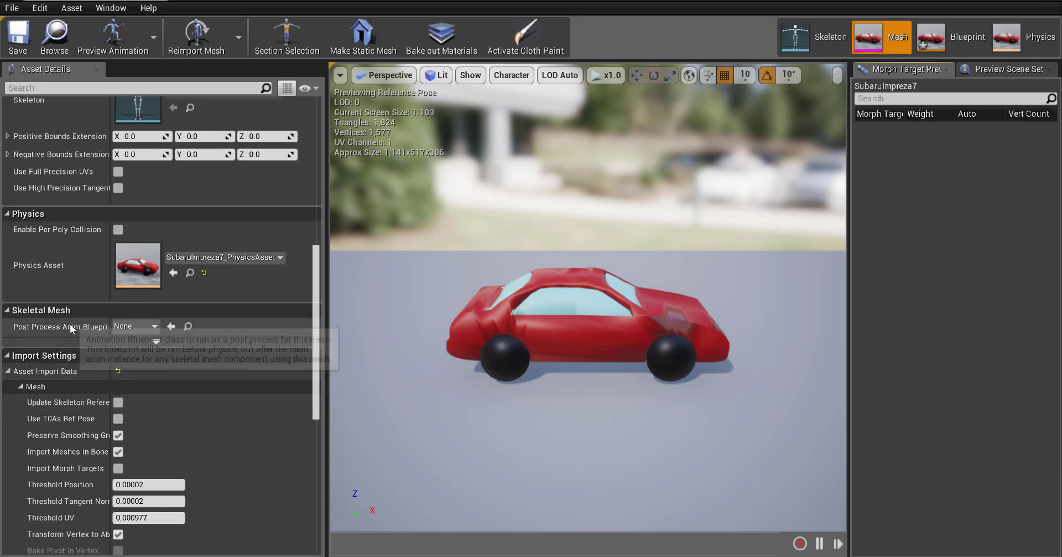
pyautogui.scroll(-3, 70, 324)
pyautogui.scroll(-2, 72, 328)
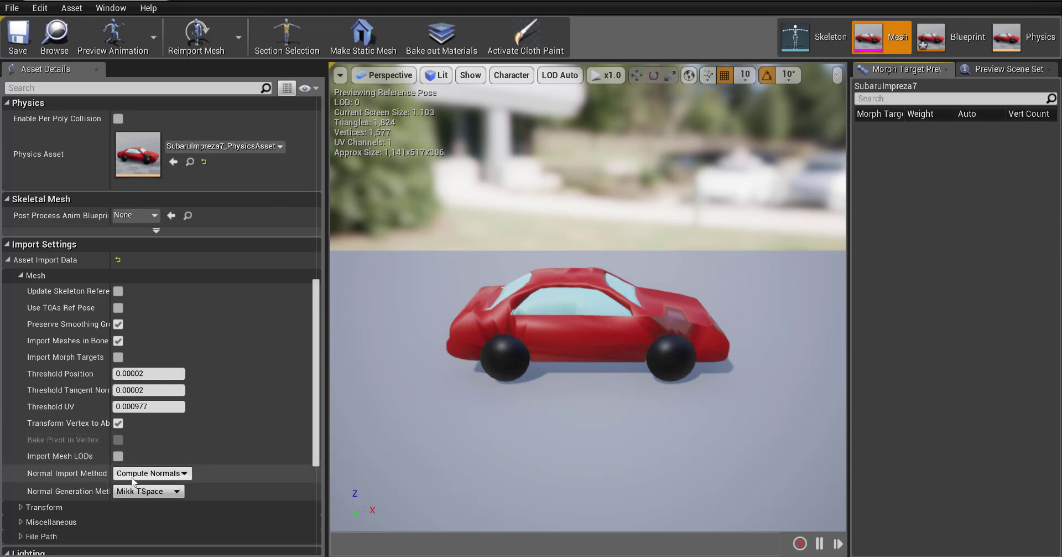
pyautogui.click(185, 474)
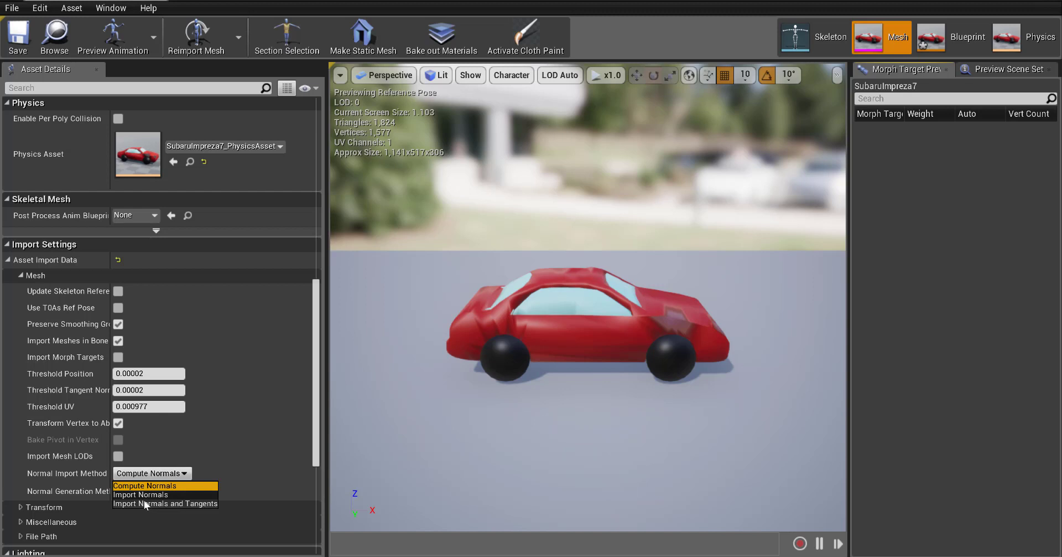
pyautogui.click(191, 502)
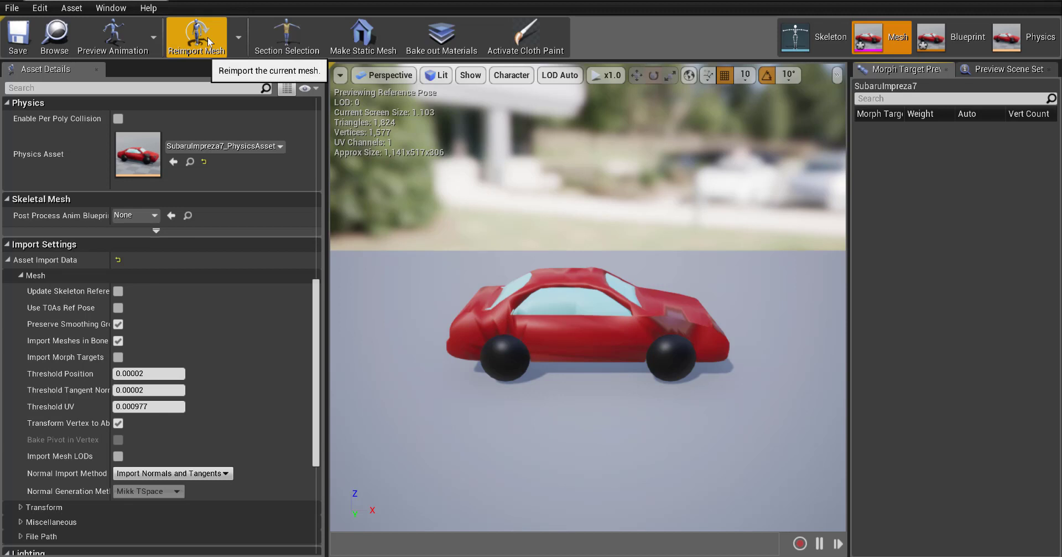
pyautogui.click(176, 34)
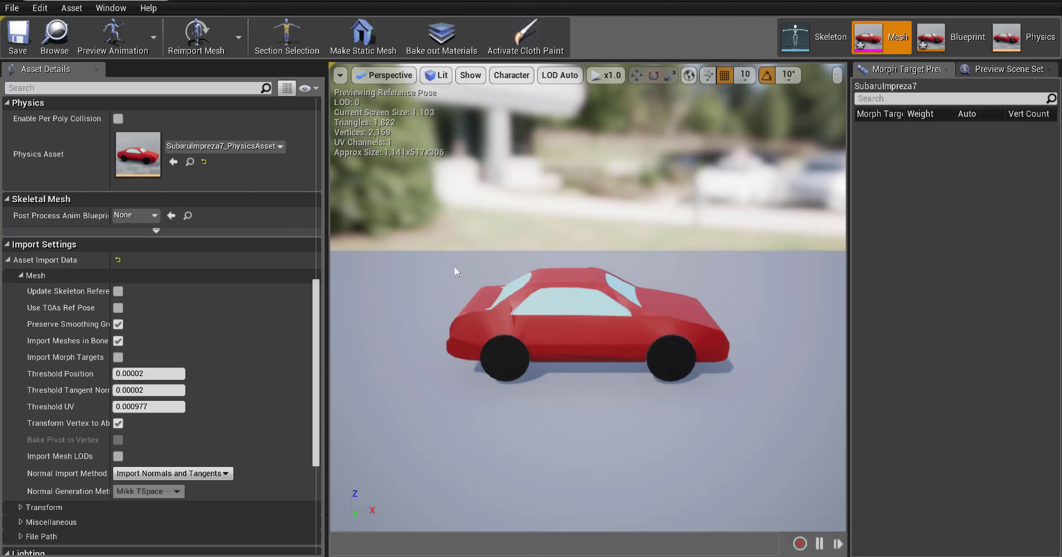
pyautogui.moveTo(456, 267); pyautogui.dragTo(487, 246)
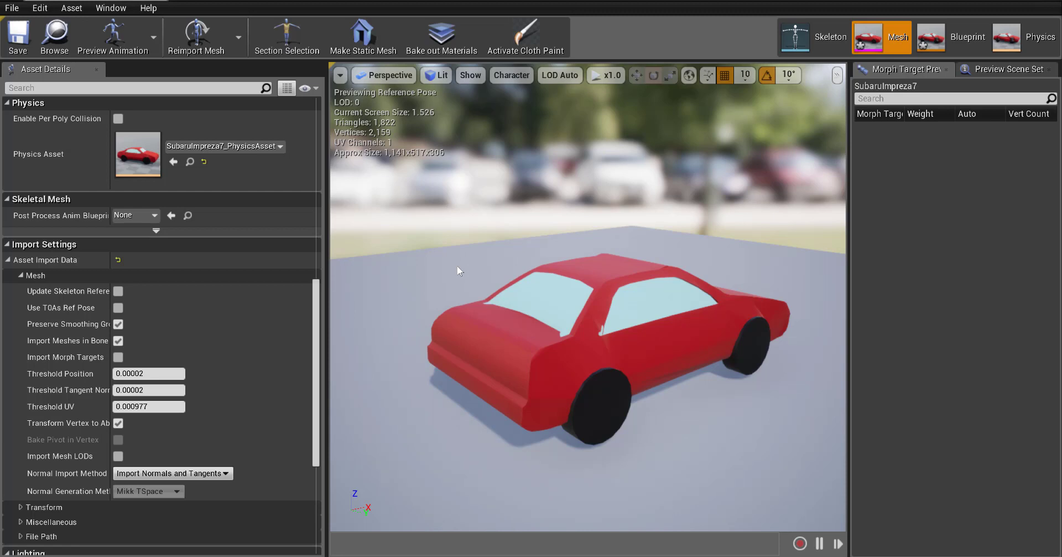
# Bake out the car mesh's materials with the Opaque blend mode and a 128 × 128 texture size, and save the mesh.
pyautogui.click(446, 50)
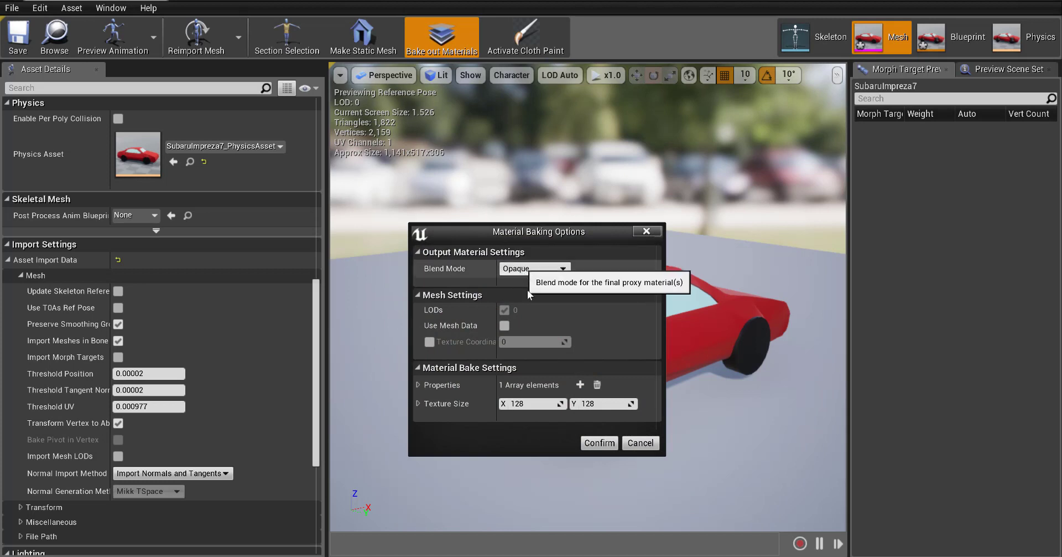
pyautogui.click(599, 443)
pyautogui.moveTo(535, 398); pyautogui.dragTo(376, 398)
pyautogui.moveTo(344, 430); pyautogui.dragTo(552, 408)
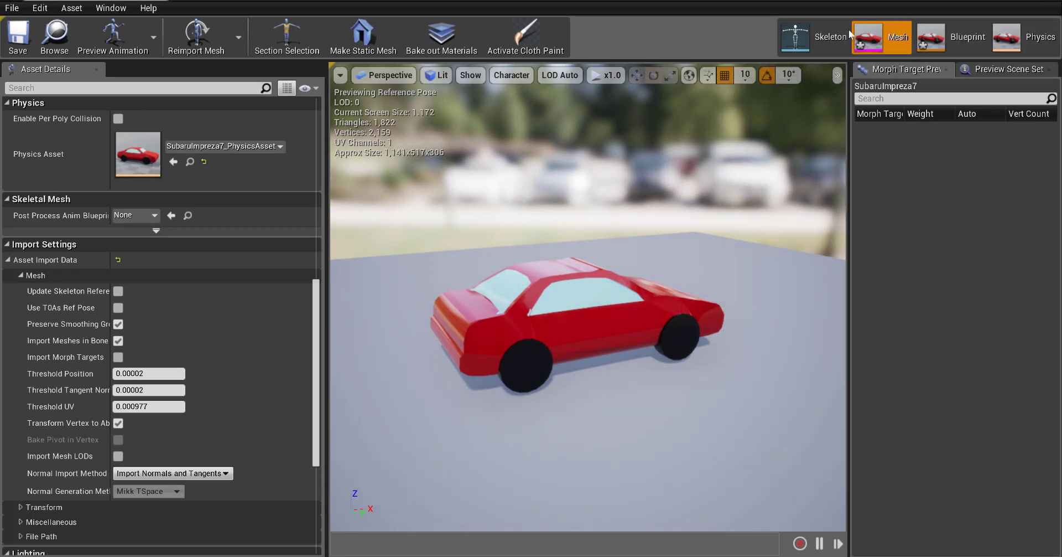
pyautogui.click(18, 34)
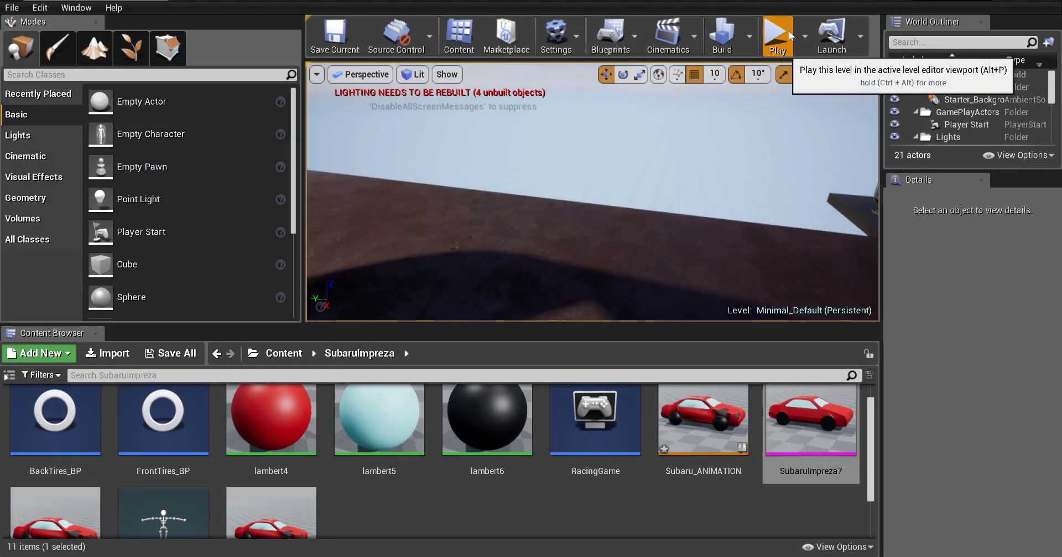
# Play the level despite the blueprint compiler error, drive the car forward while steering left to check its look, and stop playing.
pyautogui.click(777, 38)
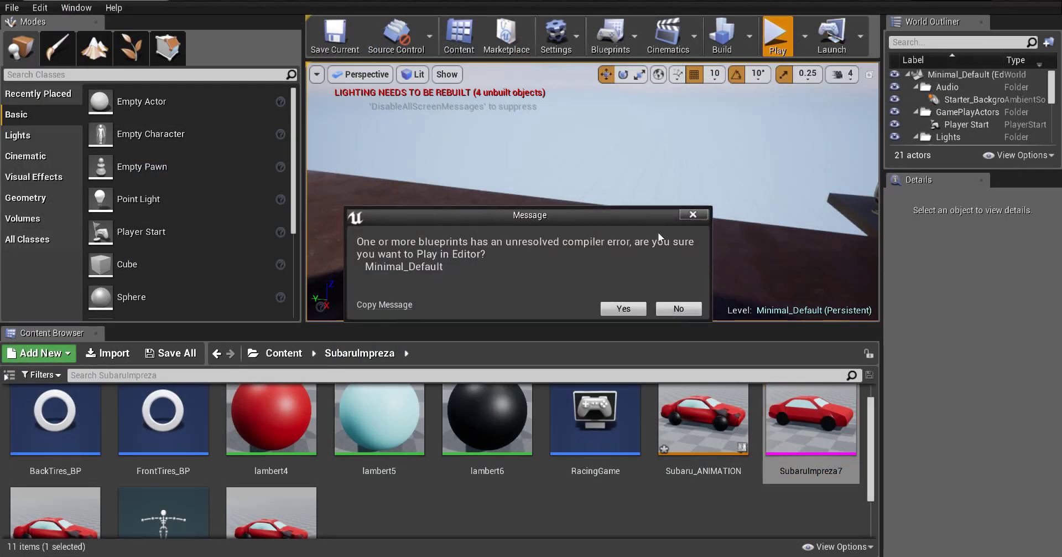
pyautogui.click(614, 309)
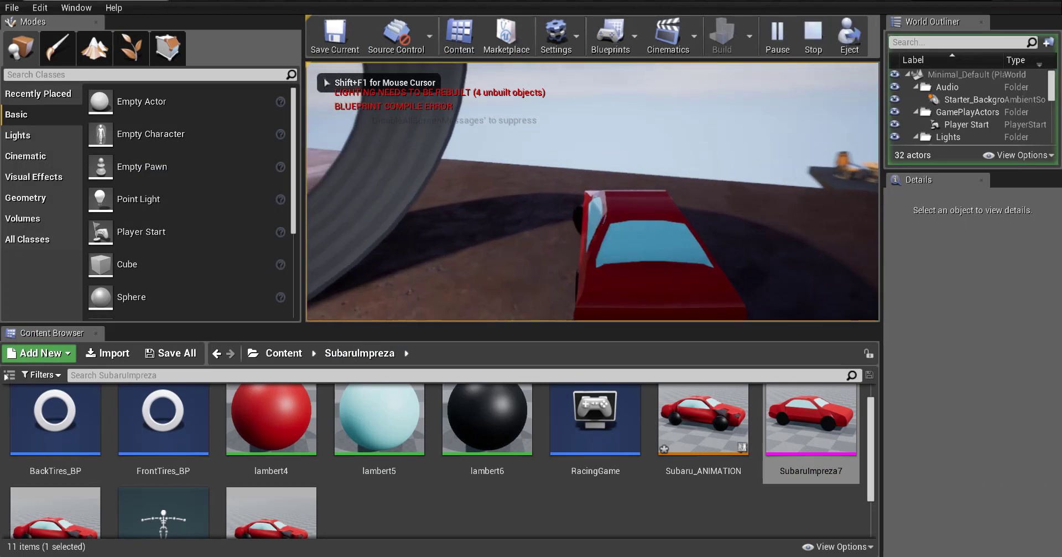
pyautogui.press('w')
pyautogui.press('a')
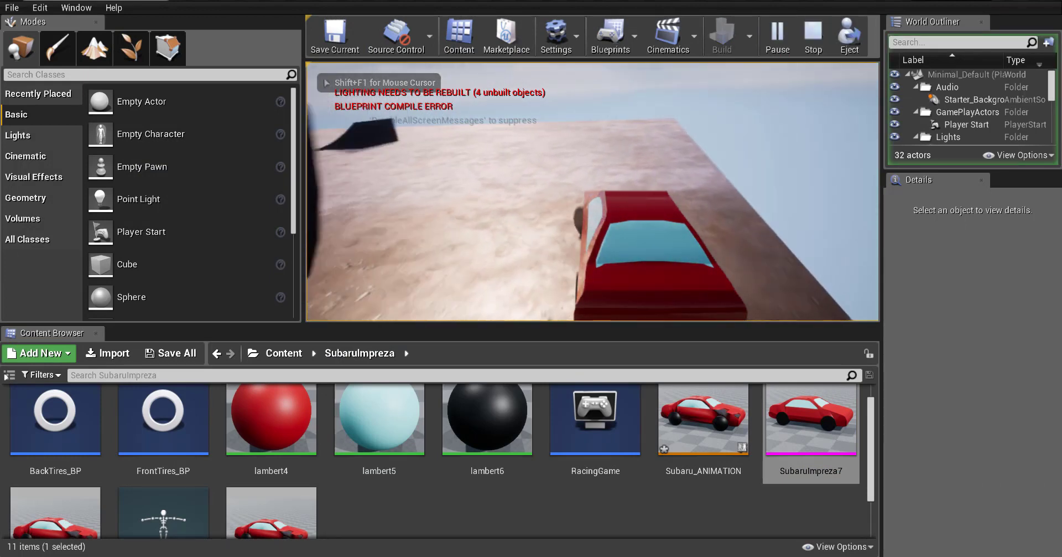
pyautogui.press('w')
pyautogui.press('a')
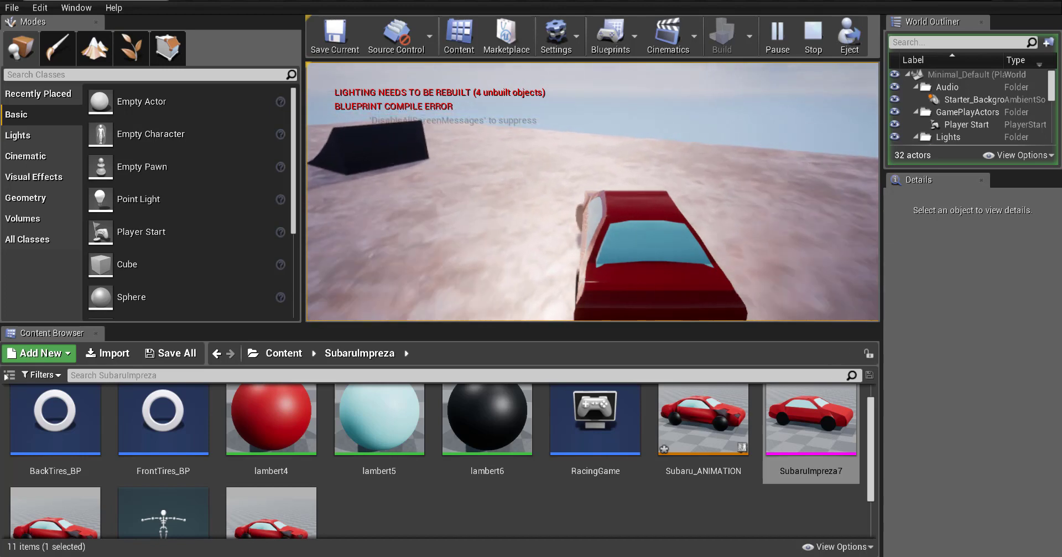
pyautogui.press('w')
pyautogui.press('a')
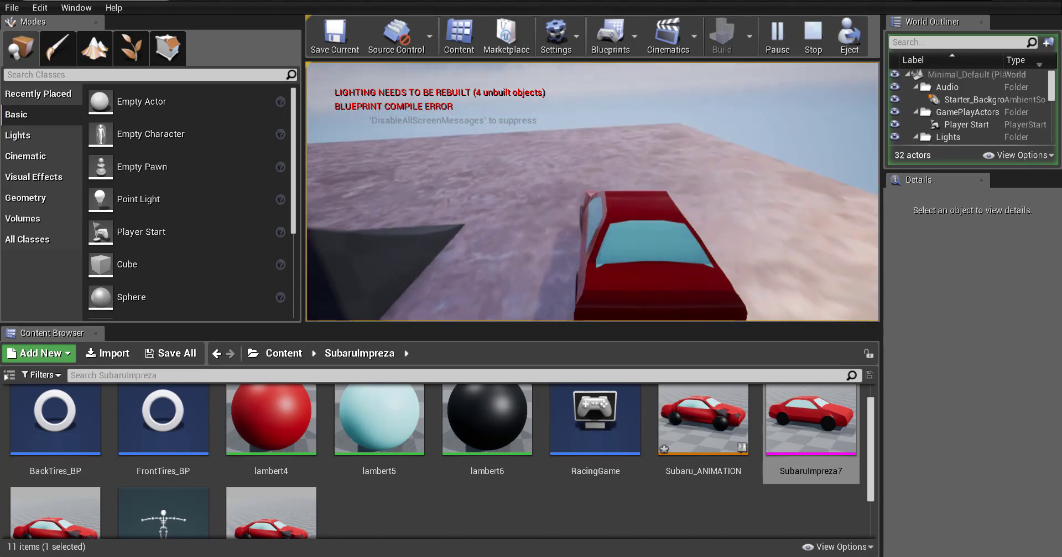
pyautogui.press('w')
pyautogui.press('a')
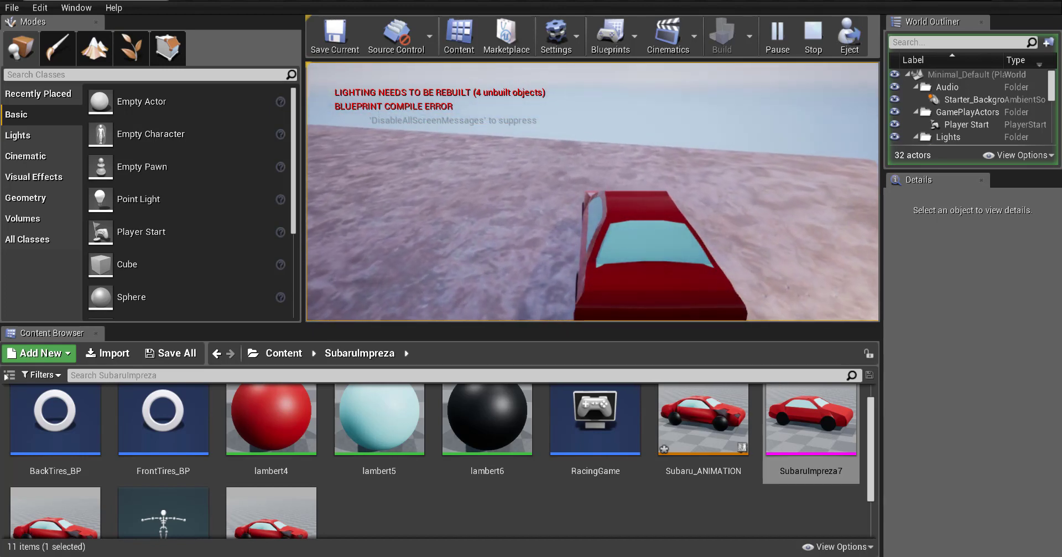
pyautogui.press('Escape')
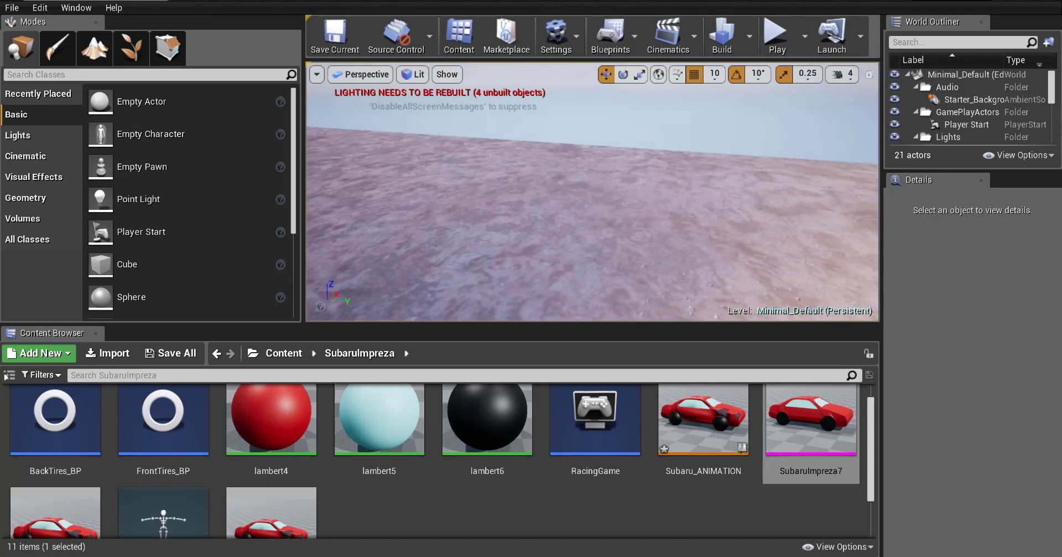